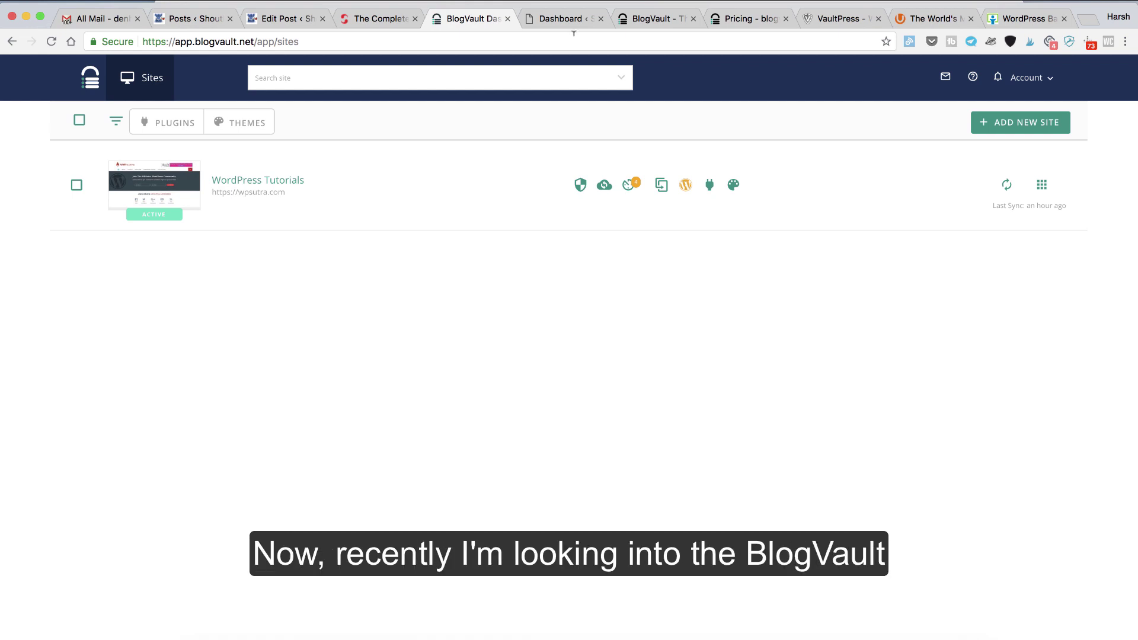
Switch to the blogvault.net tab and scroll its pricing page to the Developer plans ($49, $79, $149)
left_click(646, 19)
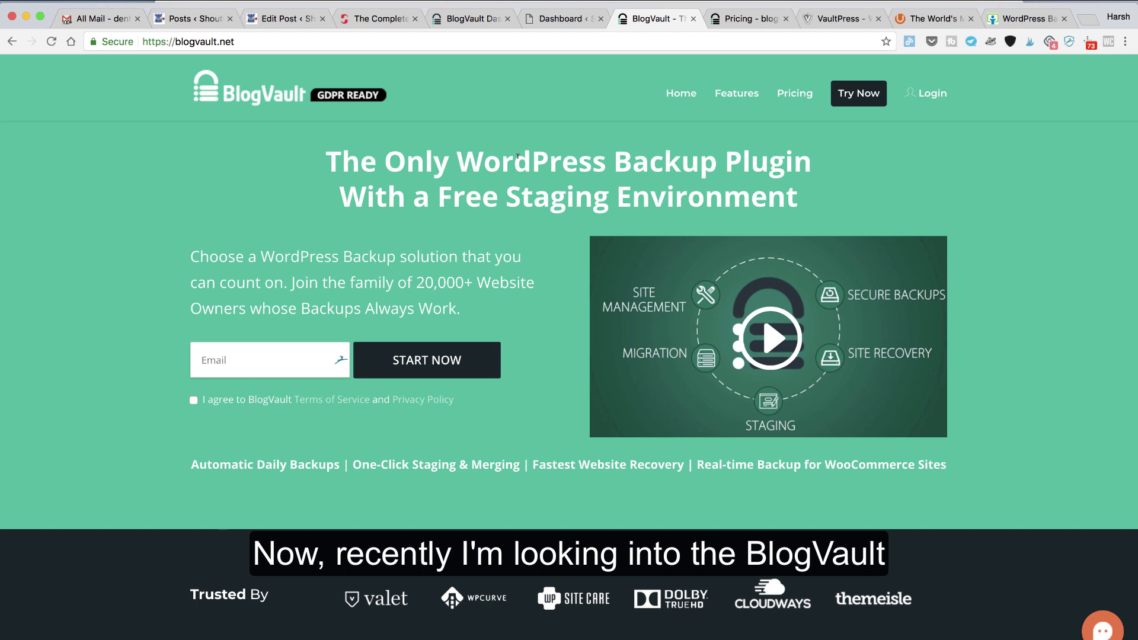
scroll(505, 237, "down", 2)
scroll(505, 237, "up", 2)
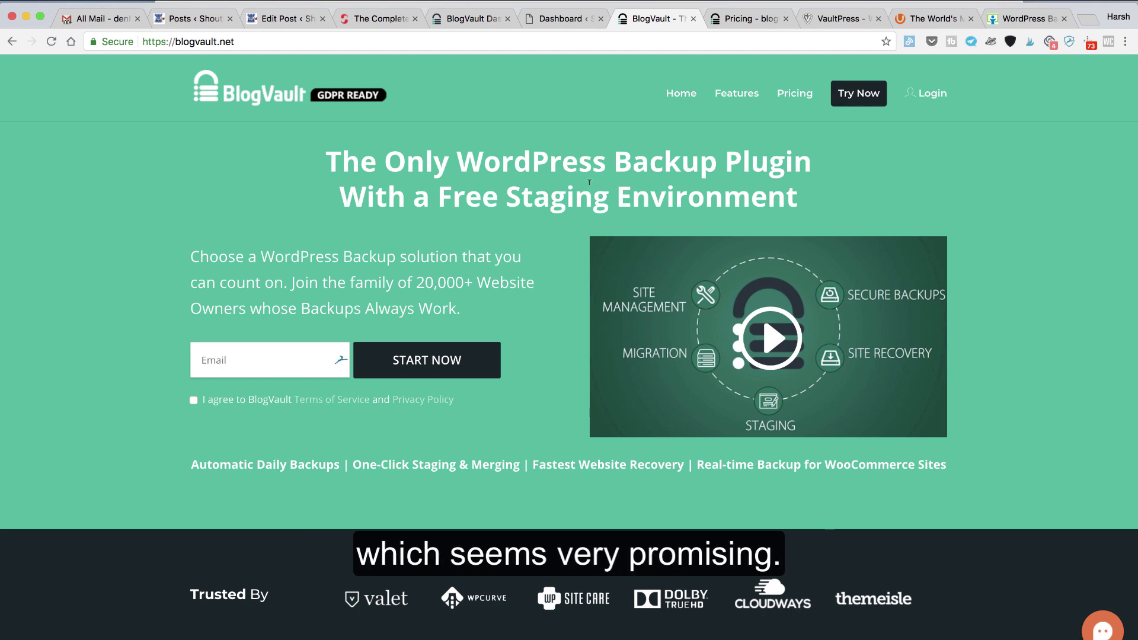
key("super+r")
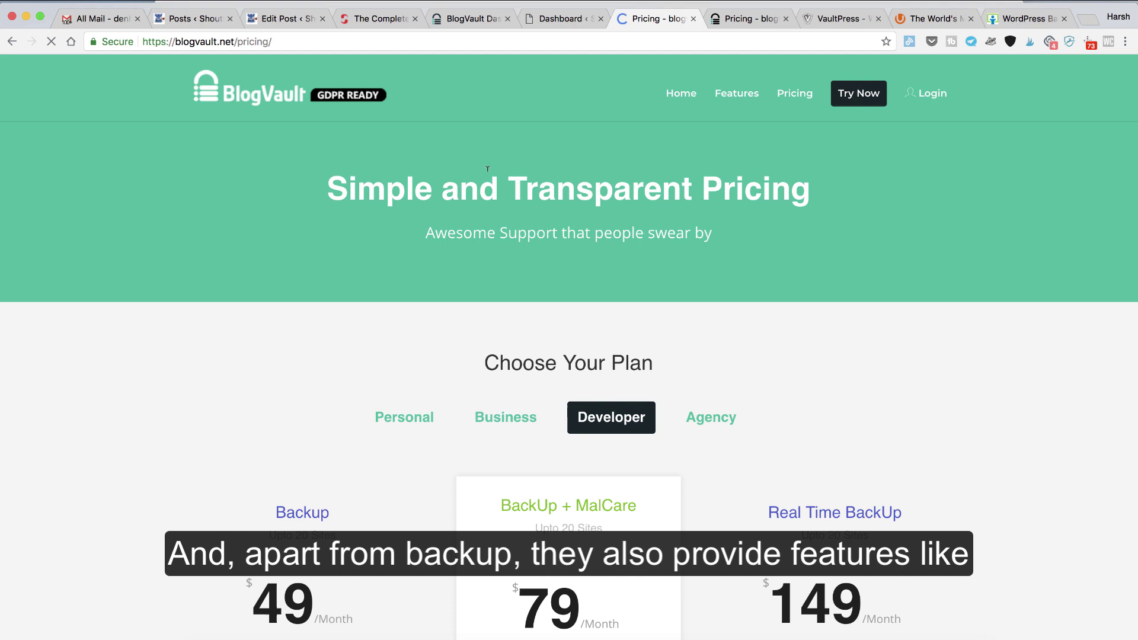
scroll(490, 260, "down", 5)
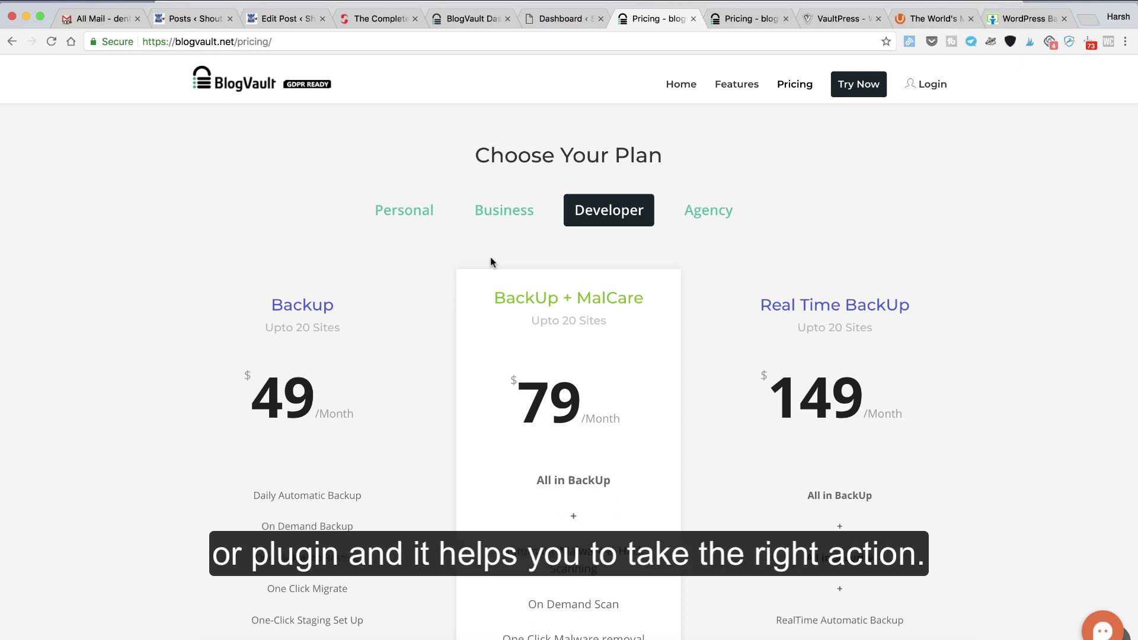
scroll(490, 258, "down", 2)
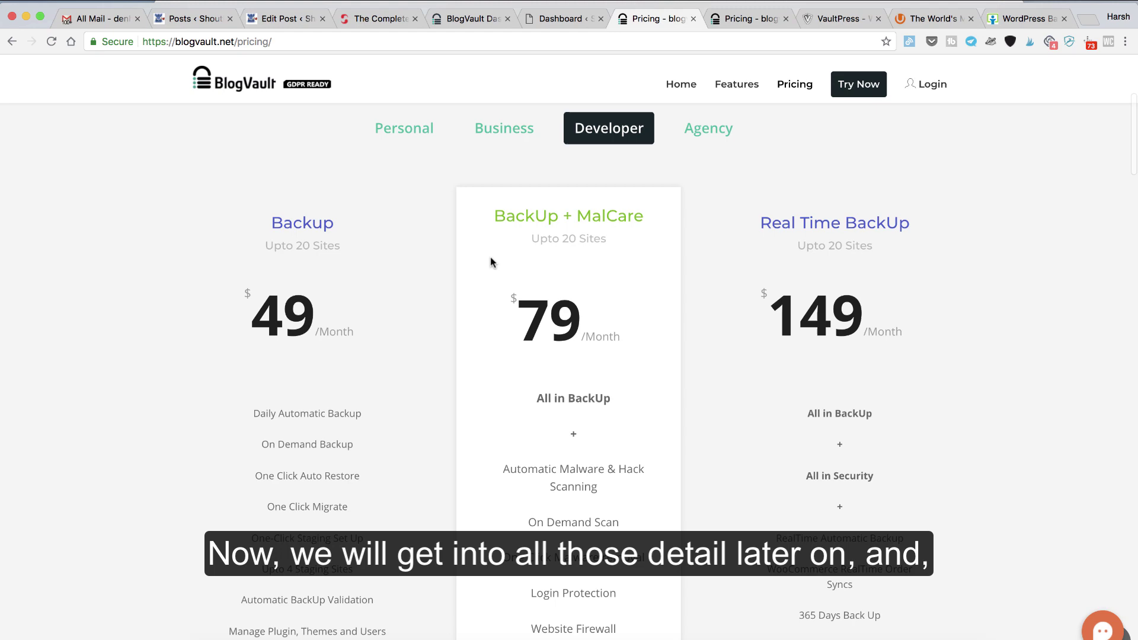
Glance over the ShoutMeLoud guide, pricing and WordPress admin tabs, ending on the BlogVault sites dashboard
left_click(376, 18)
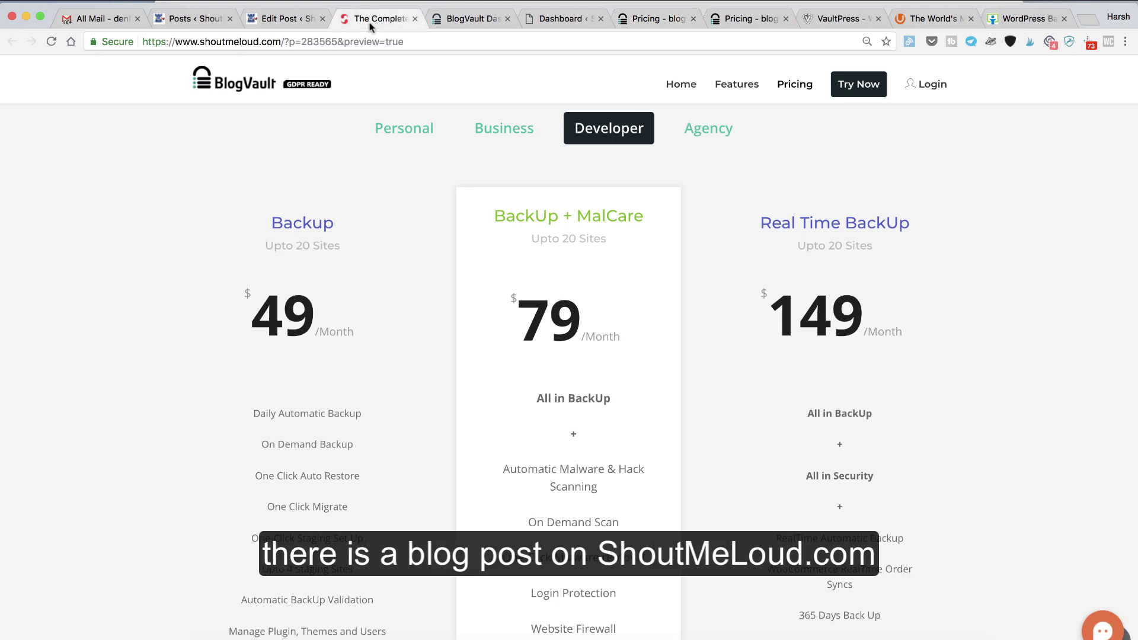
left_click_drag(207, 177, 453, 193)
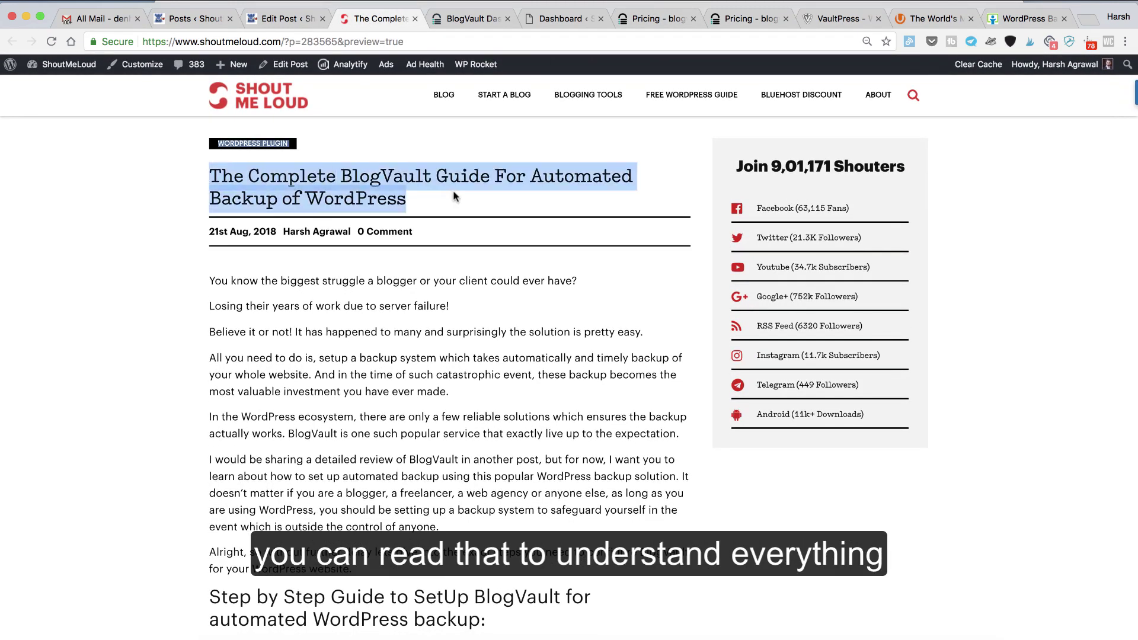
left_click(662, 21)
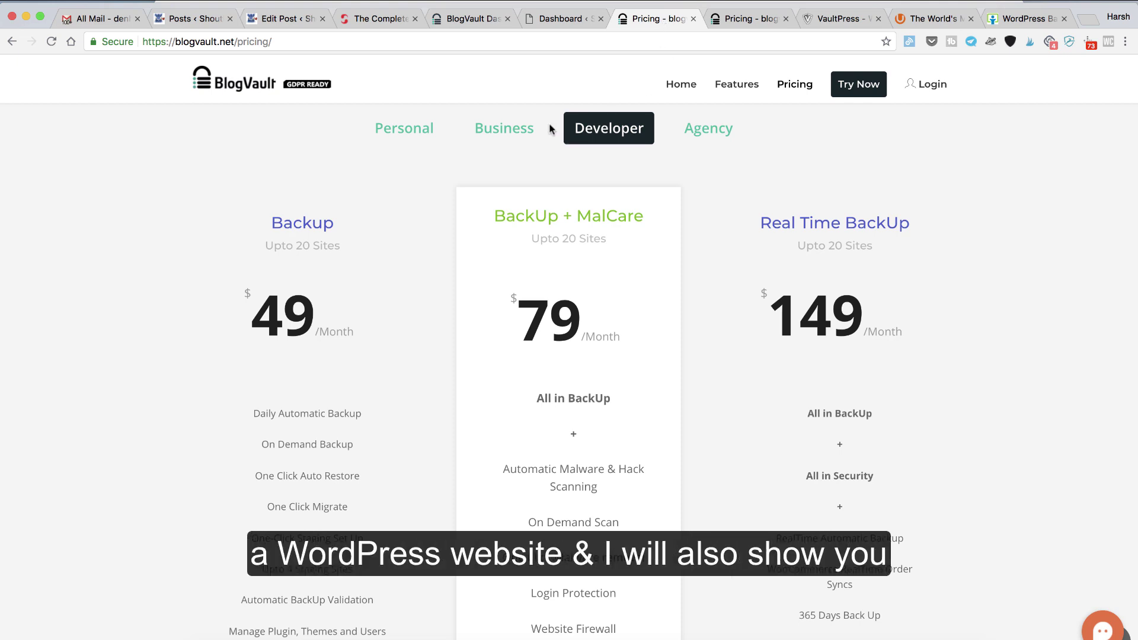
left_click(467, 19)
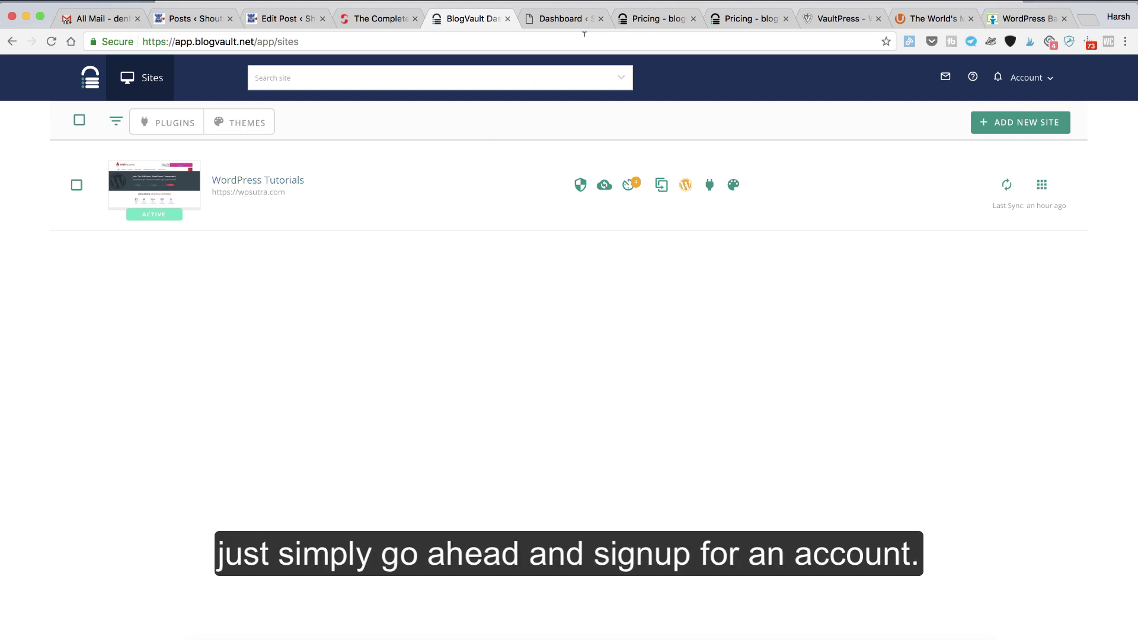
left_click(656, 20)
left_click(560, 20)
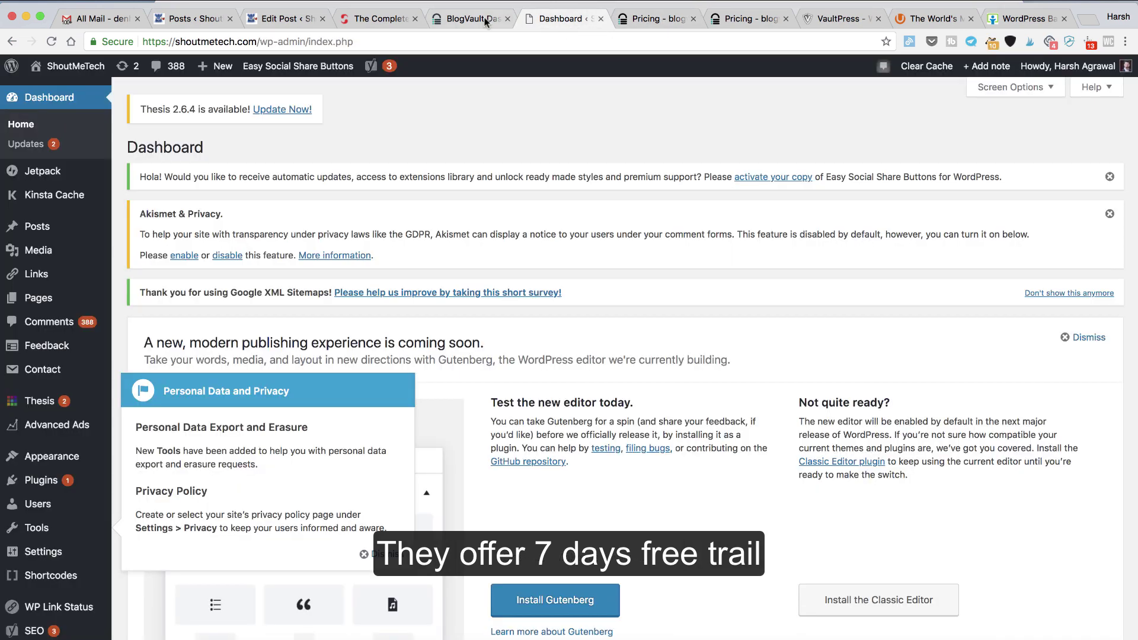
left_click(487, 21)
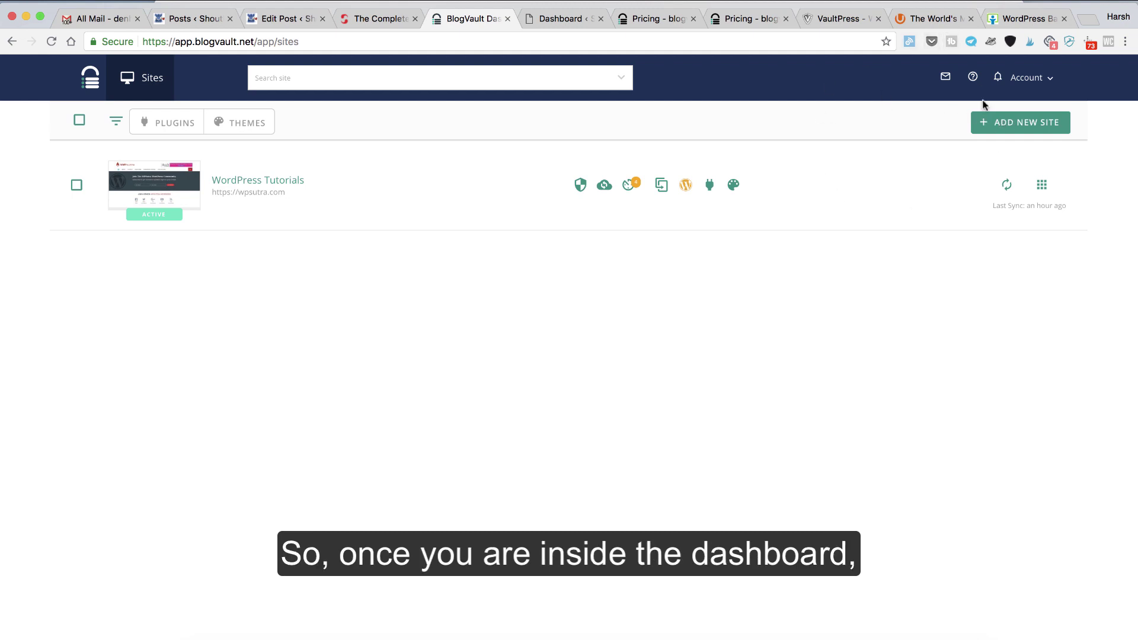
left_click(1007, 131)
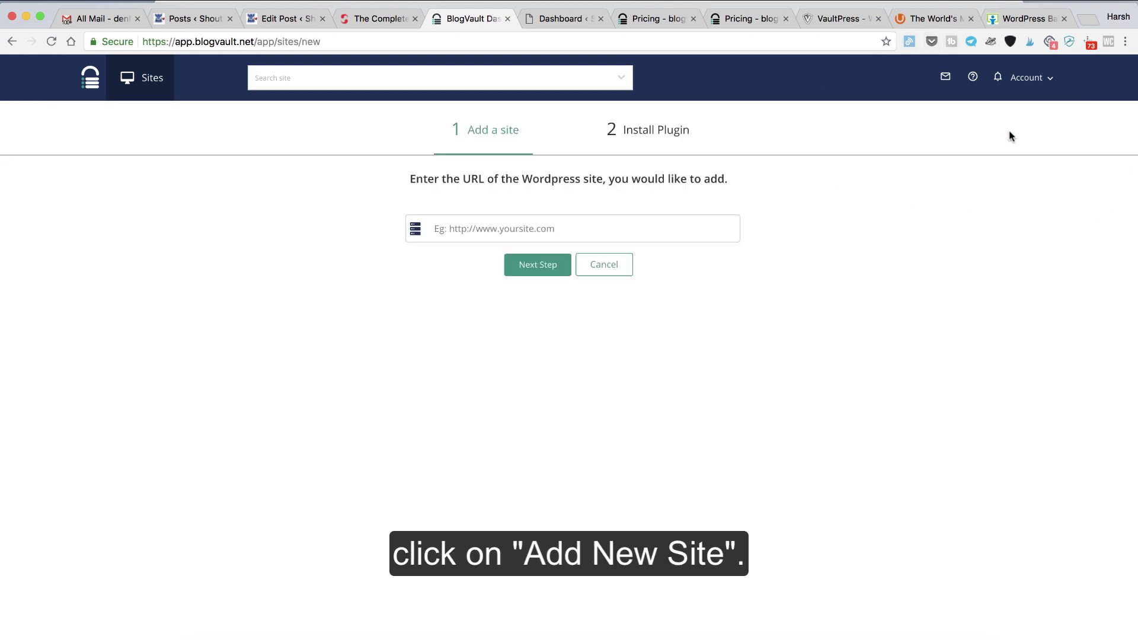
type("https://www.shoutmetech.com")
double_click(487, 228)
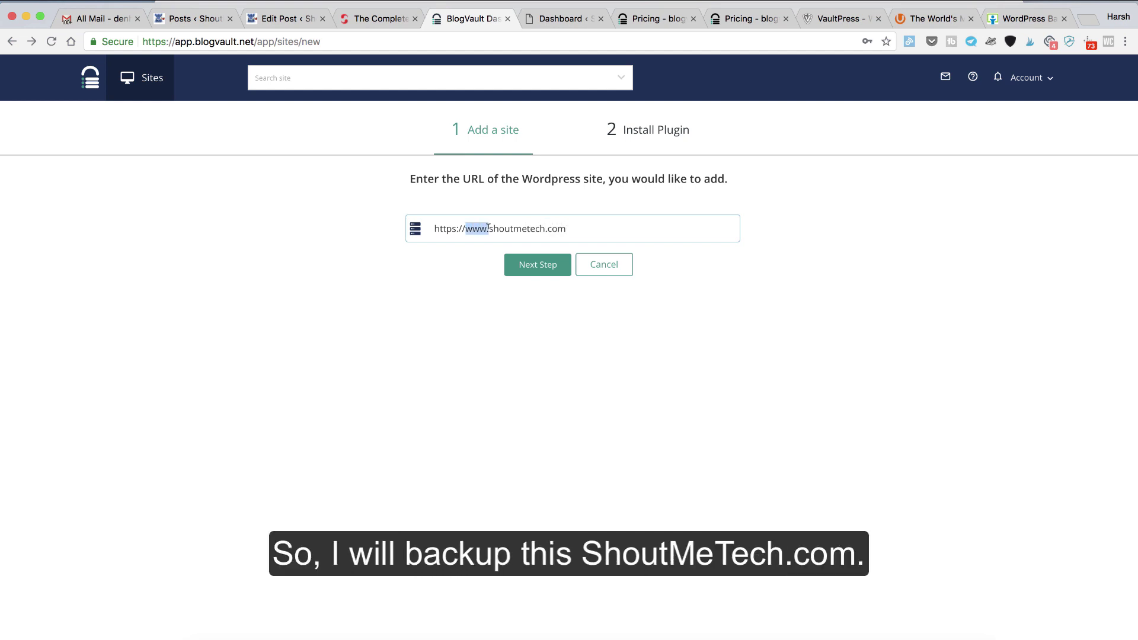
key("BackSpace")
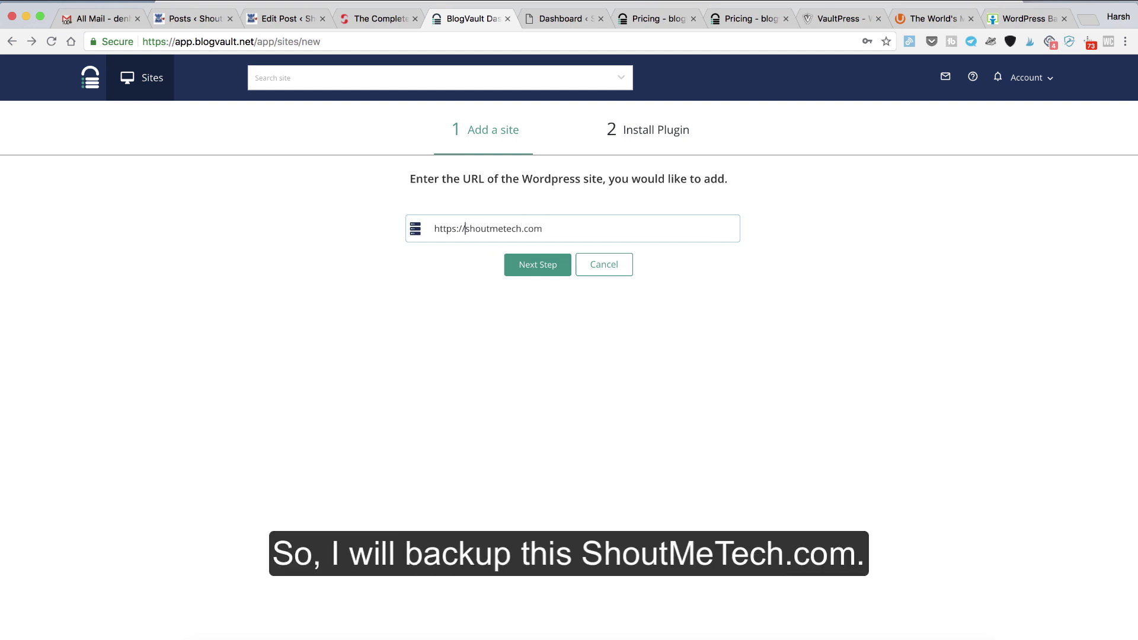
left_click(538, 268)
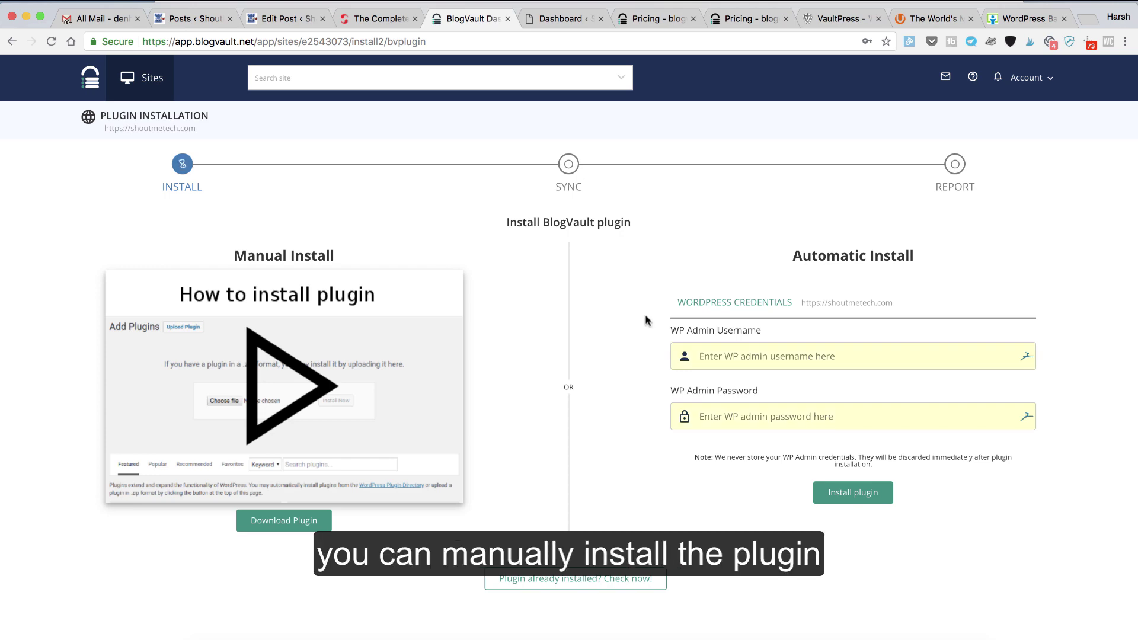
Dismiss the Personal Data and Privacy notice in the WordPress admin dashboard
left_click(555, 17)
scroll(132, 358, "down", 3)
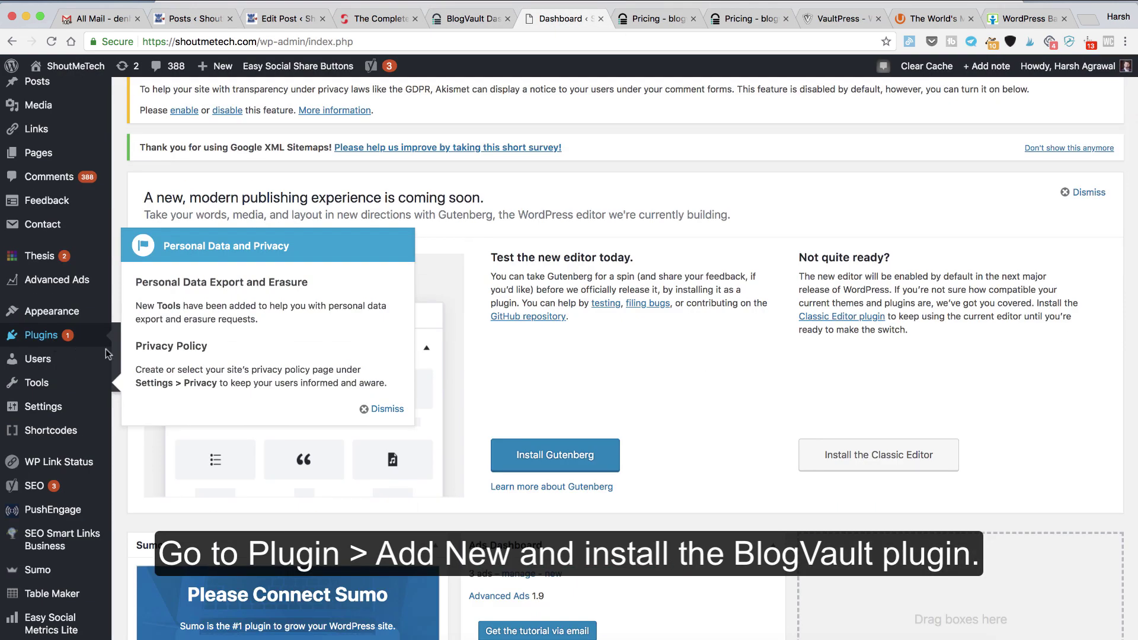
left_click(385, 409)
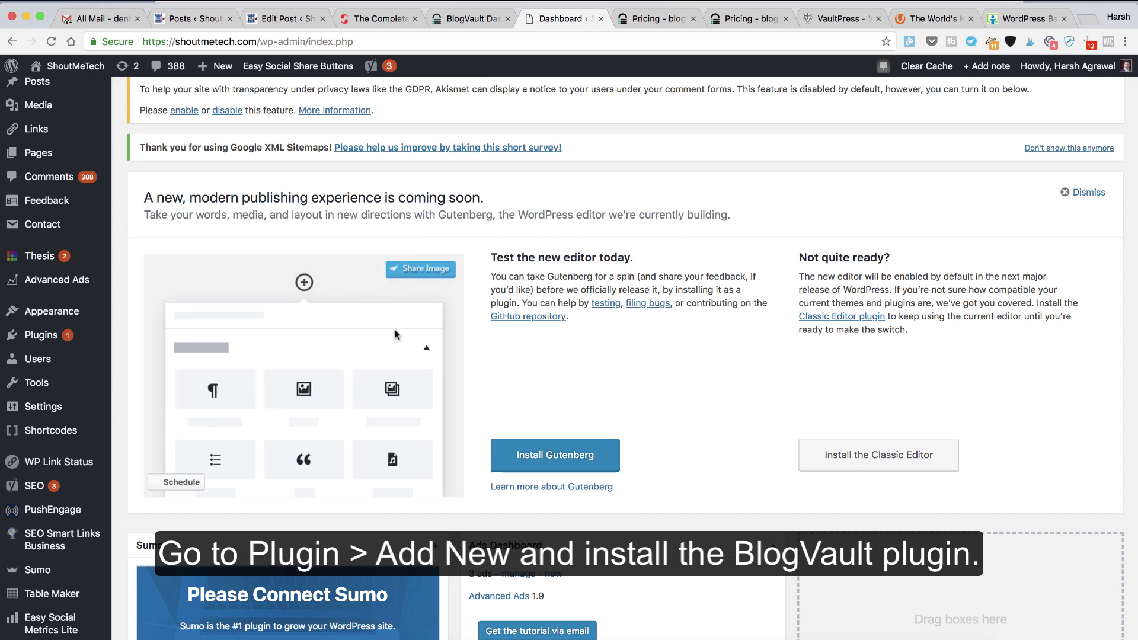
left_click(474, 21)
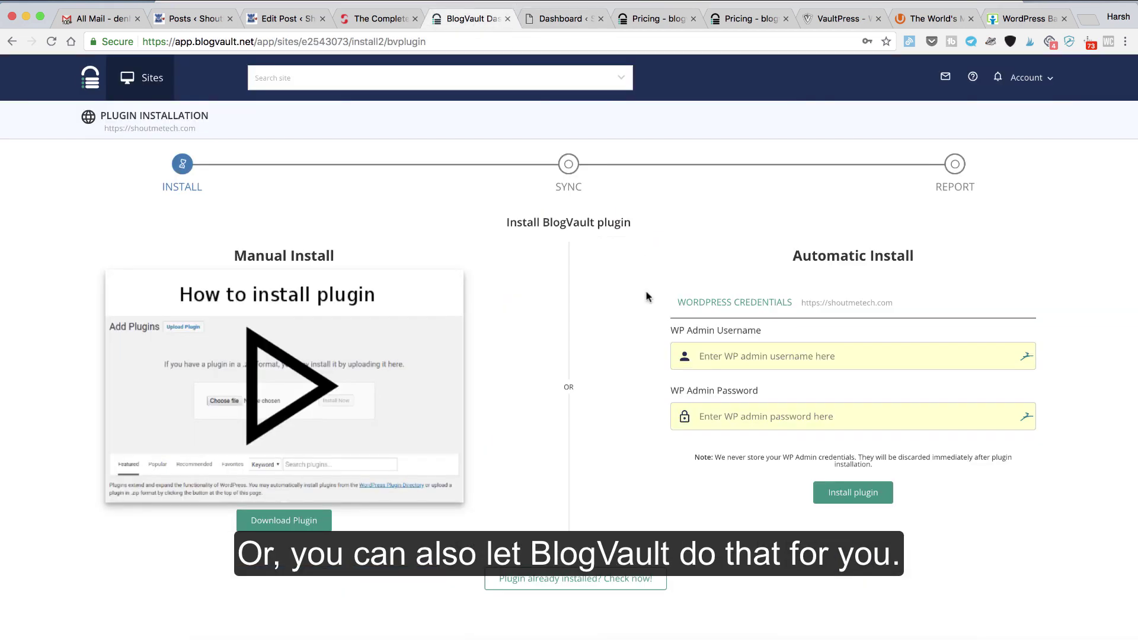
Autofill the saved WordPress admin username and password and install the plugin automatically
left_click(706, 357)
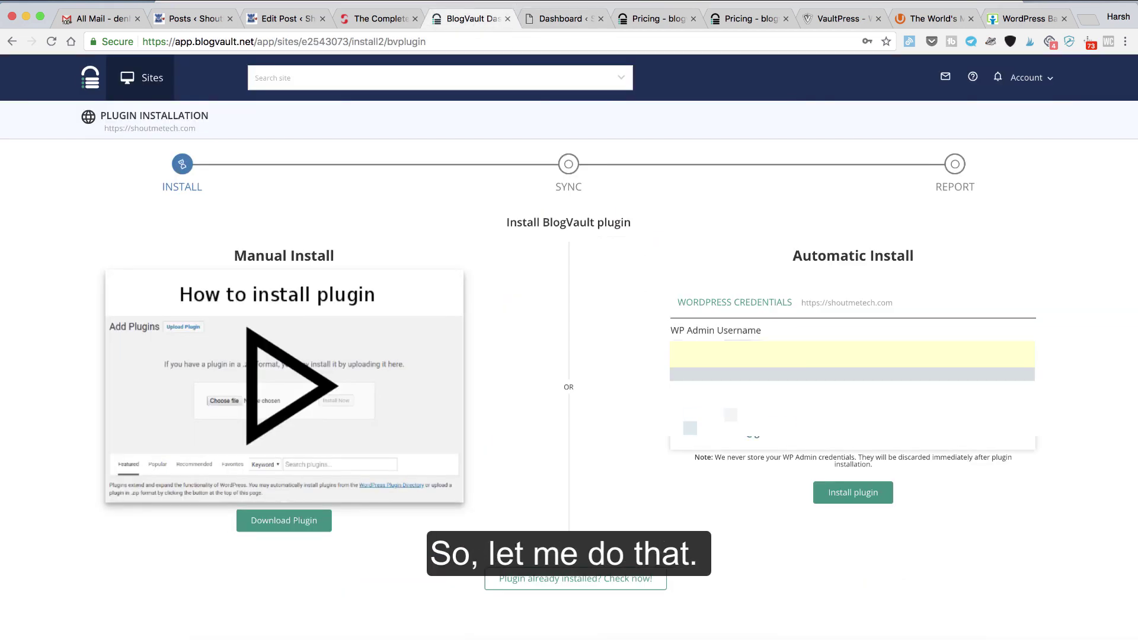
left_click(741, 382)
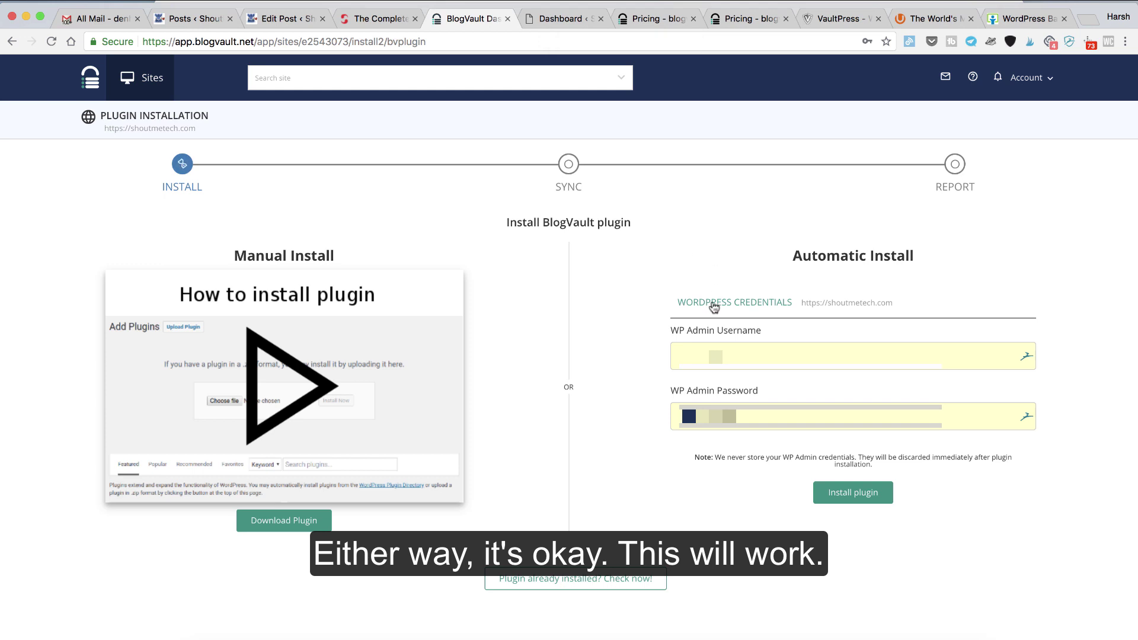
left_click(852, 493)
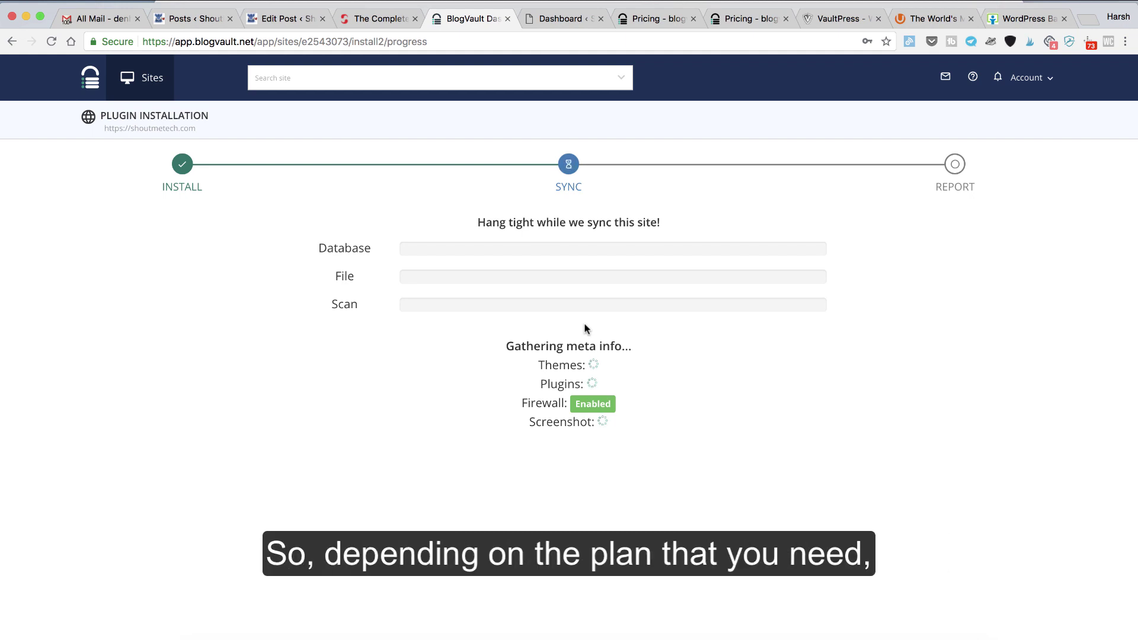
On the pricing page, compare the Personal, Business, Developer and Agency plan prices
left_click(652, 18)
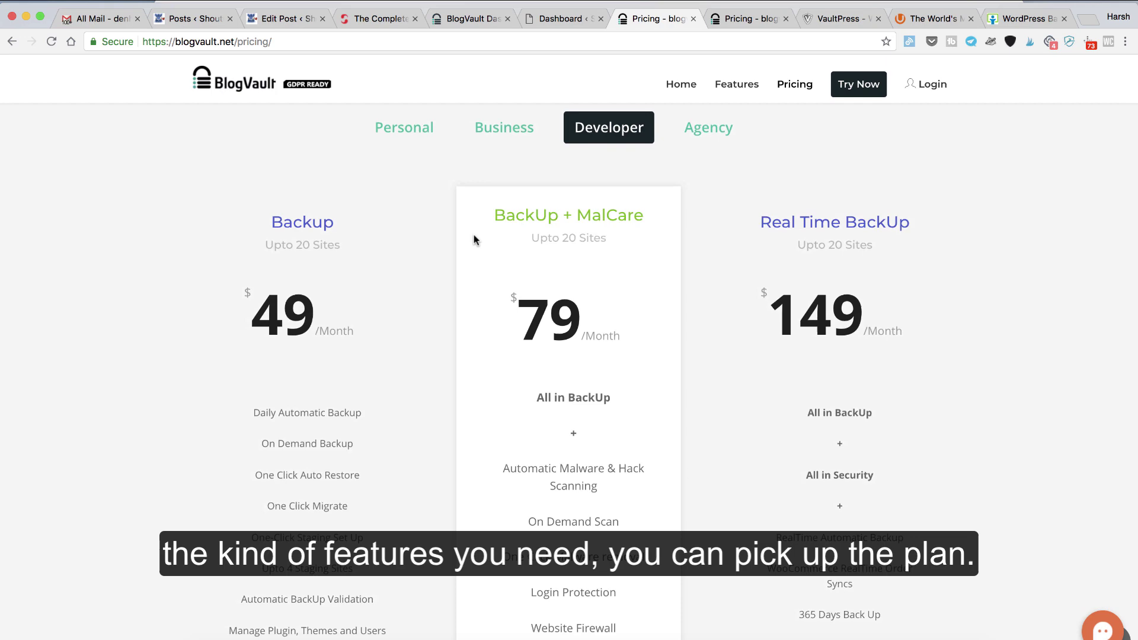
scroll(512, 229, "down", 4)
scroll(512, 229, "up", 5)
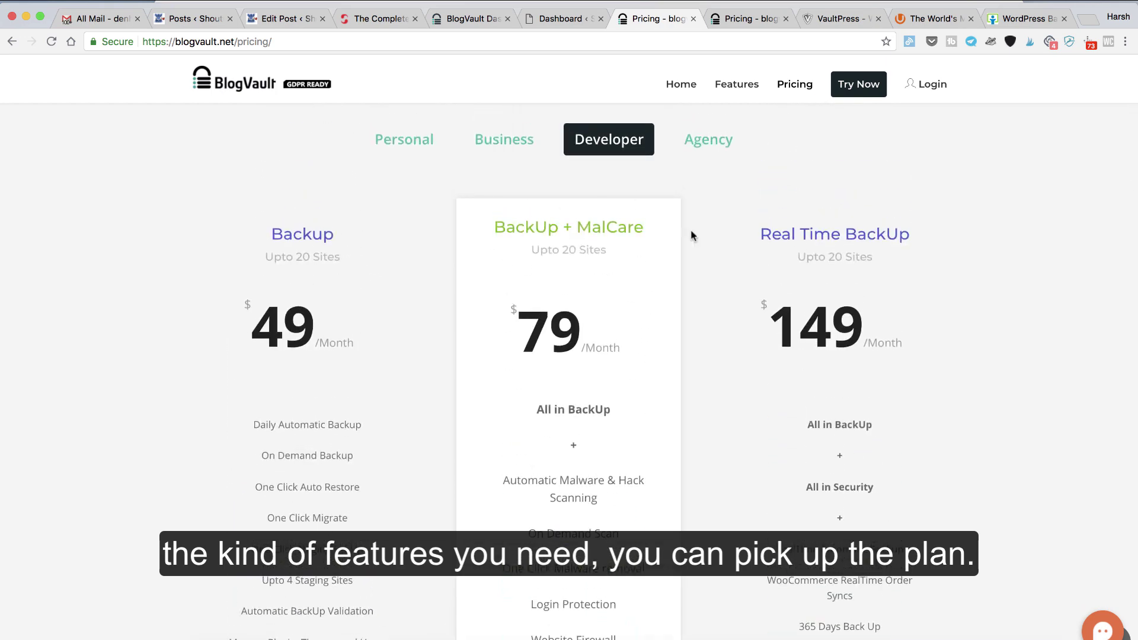
left_click(430, 148)
left_click(504, 141)
left_click(609, 141)
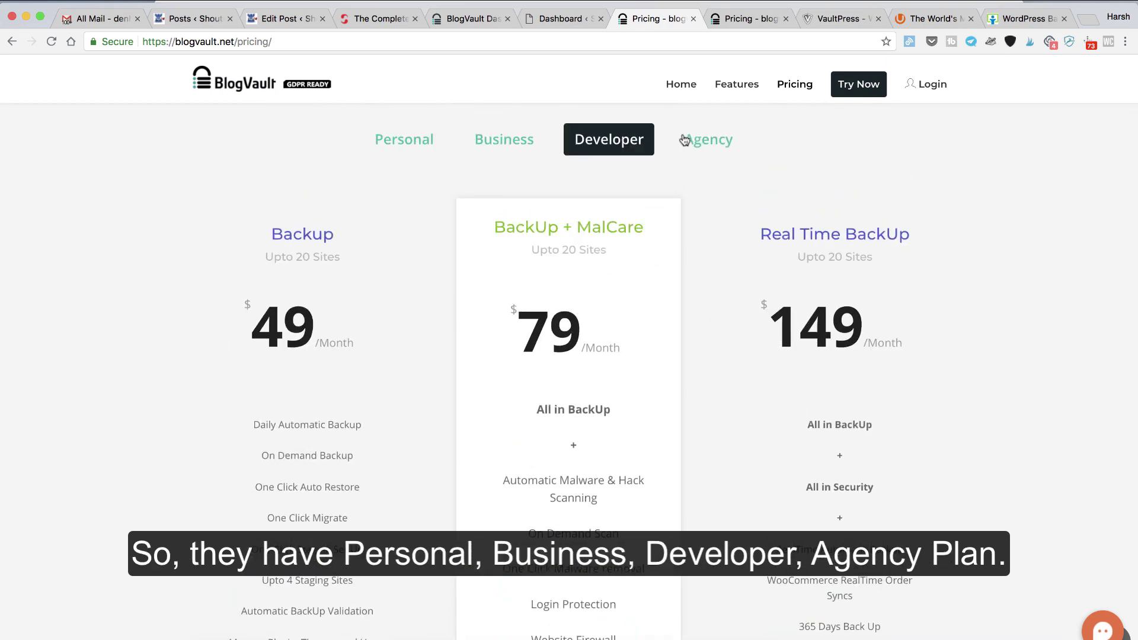
left_click(711, 142)
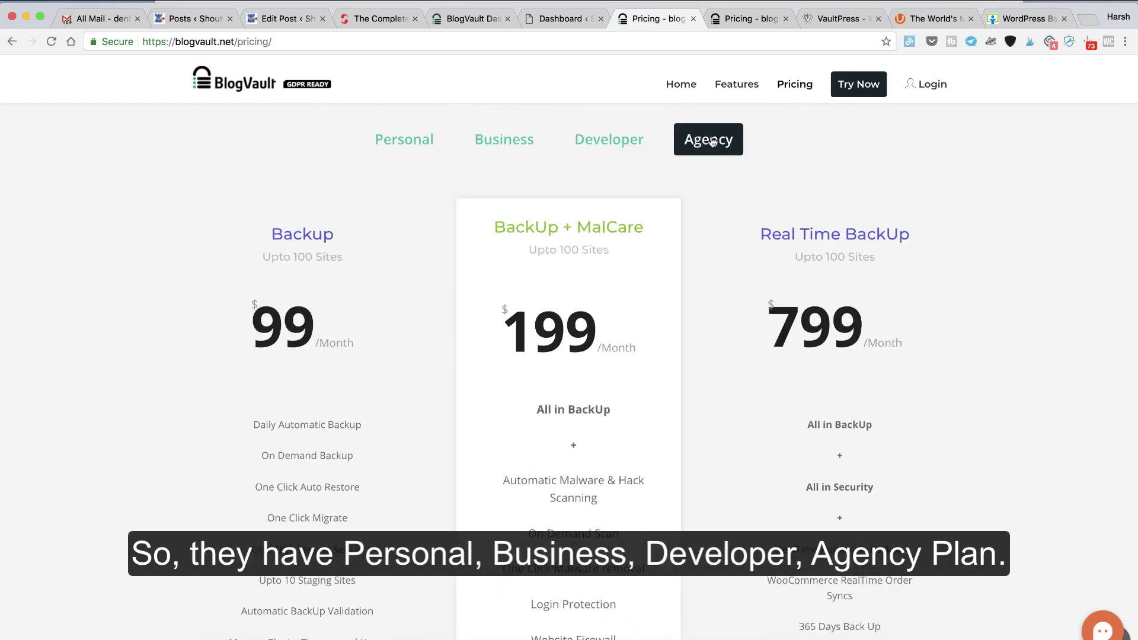
Recheck the Personal, Business, Developer and Agency prices, then return to ShoutMeTech's sync progress
left_click(395, 136)
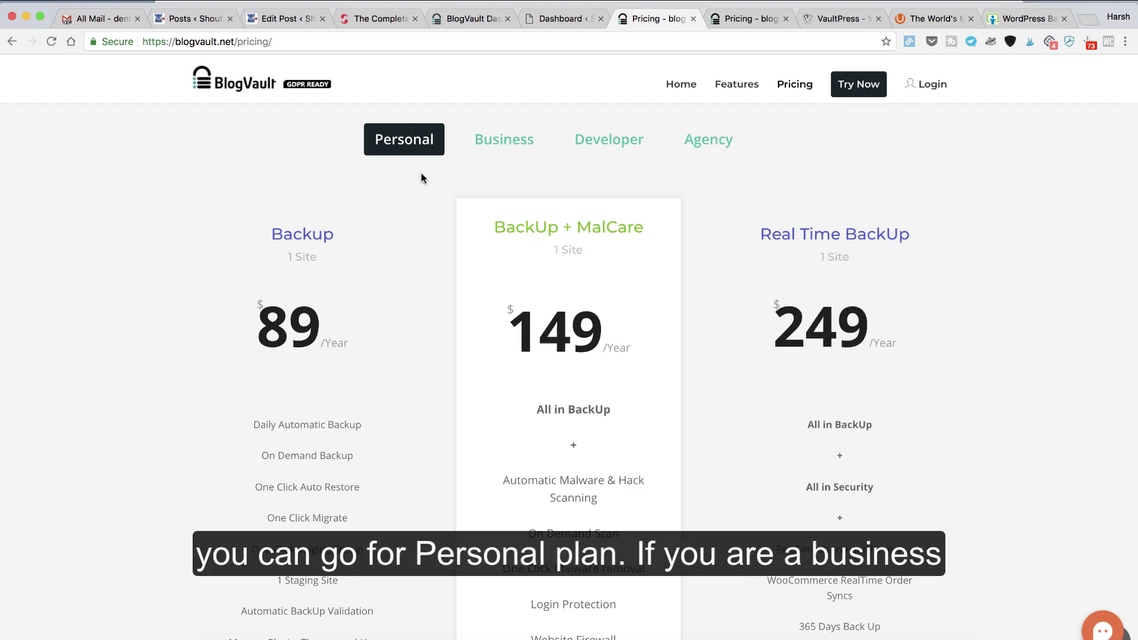
left_click(525, 144)
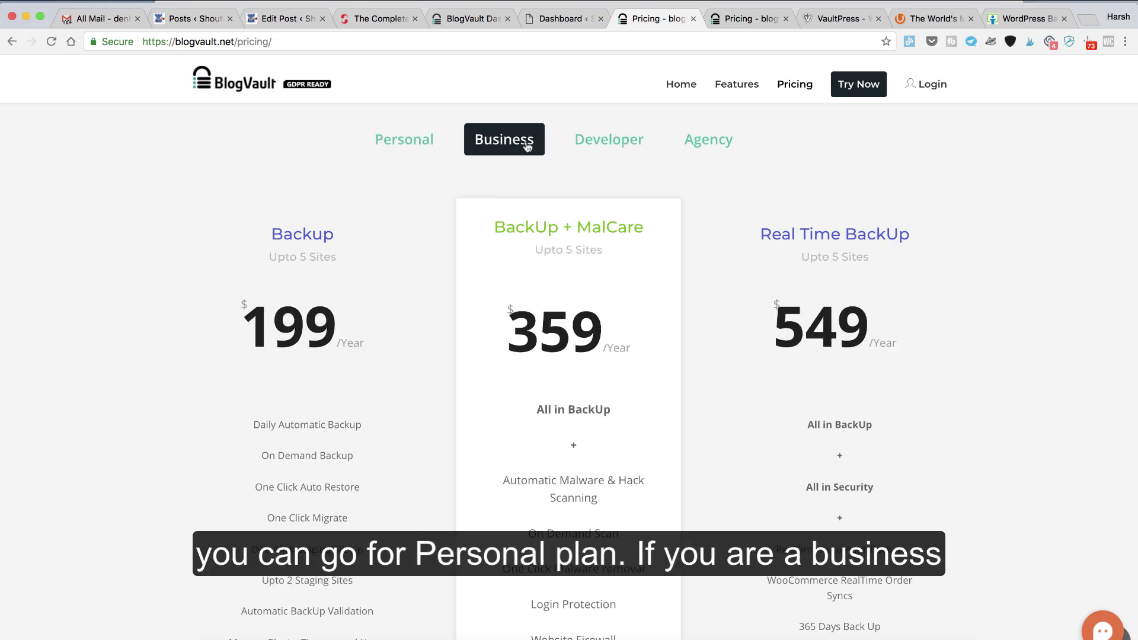
left_click(600, 149)
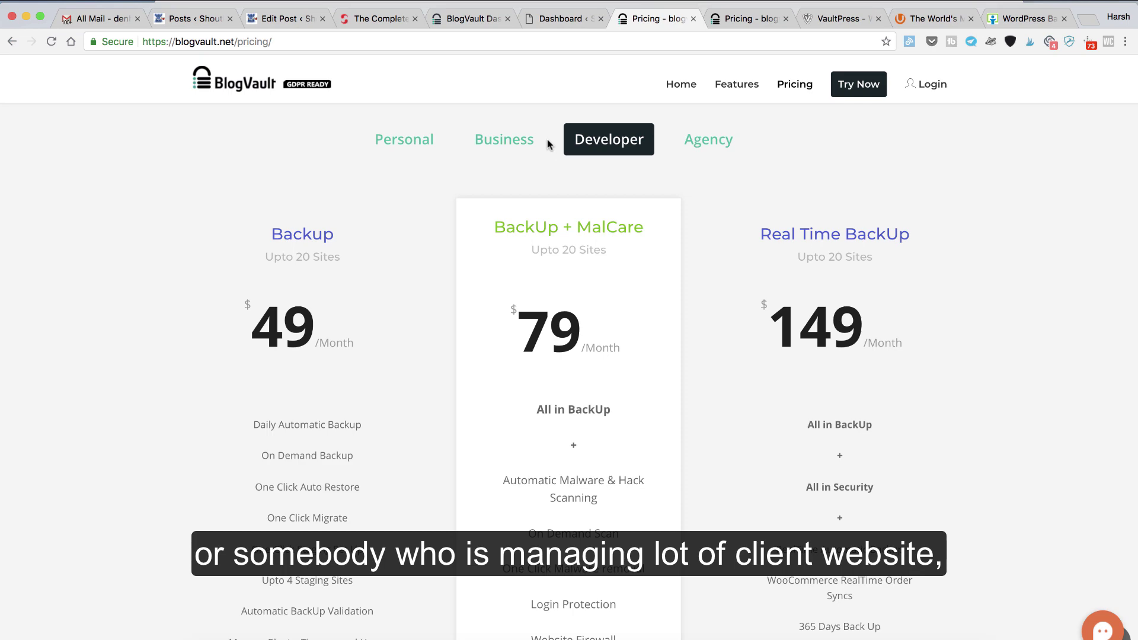
left_click(520, 141)
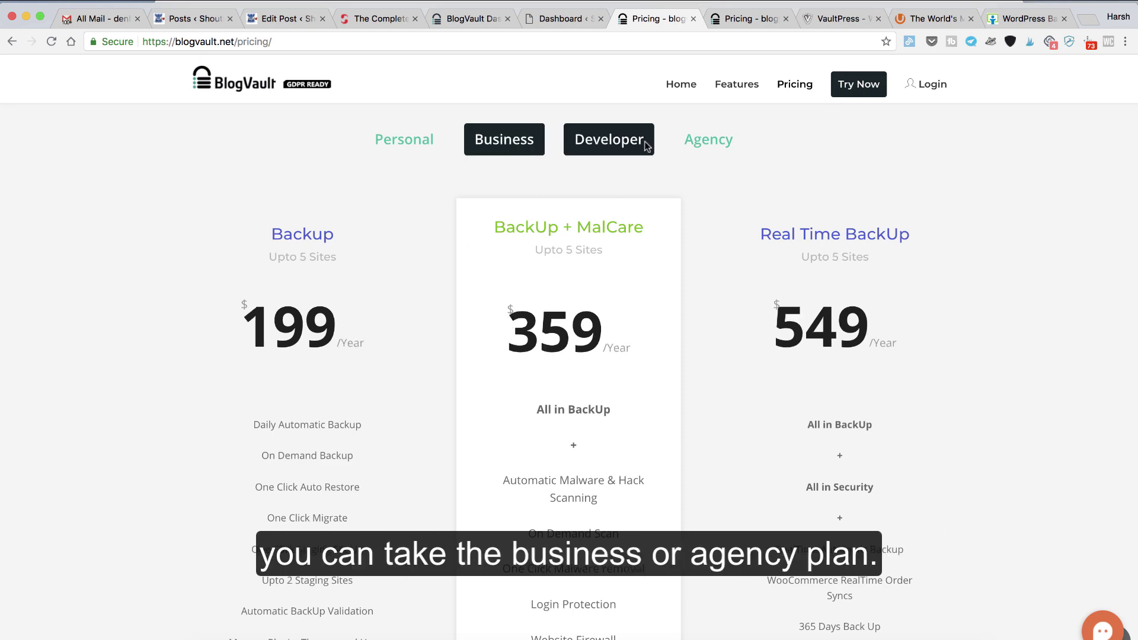
left_click(708, 139)
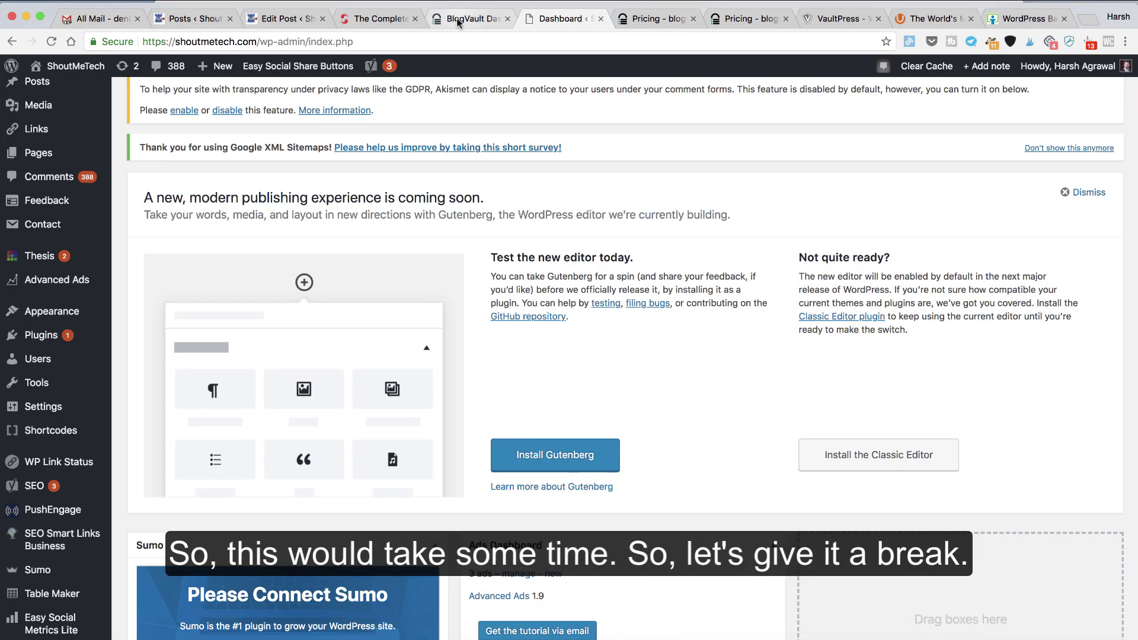
left_click(456, 18)
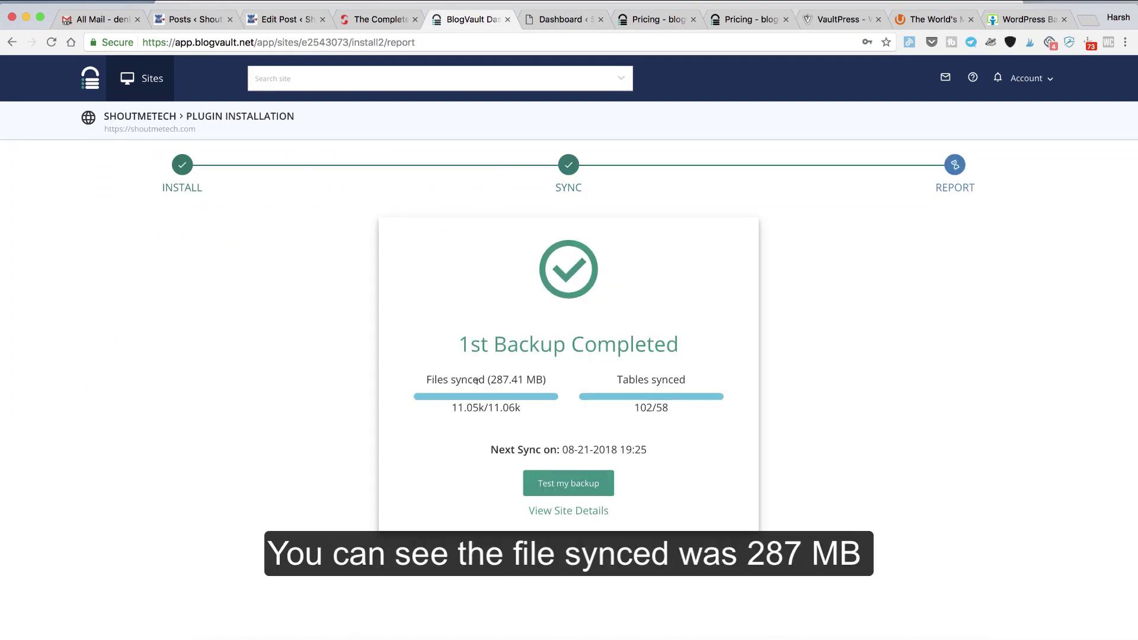
Highlight the 287.41 MB files synced and 102/58 tables synced figures in the backup report
double_click(504, 379)
left_click(643, 374)
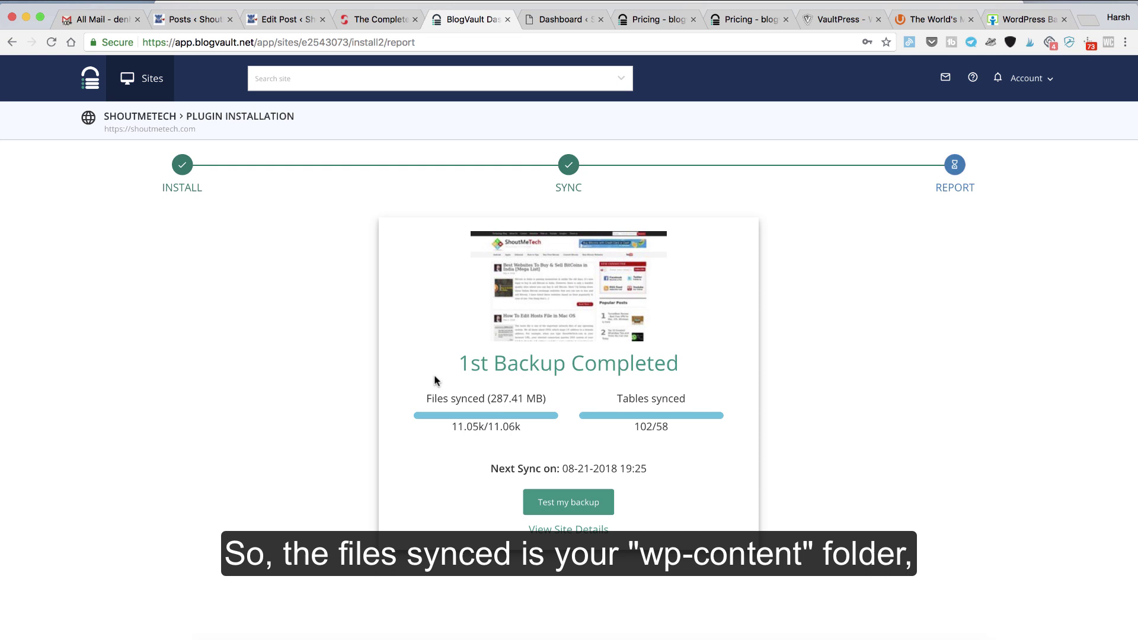
left_click_drag(425, 398, 546, 398)
left_click_drag(617, 398, 711, 400)
left_click_drag(573, 468, 577, 468)
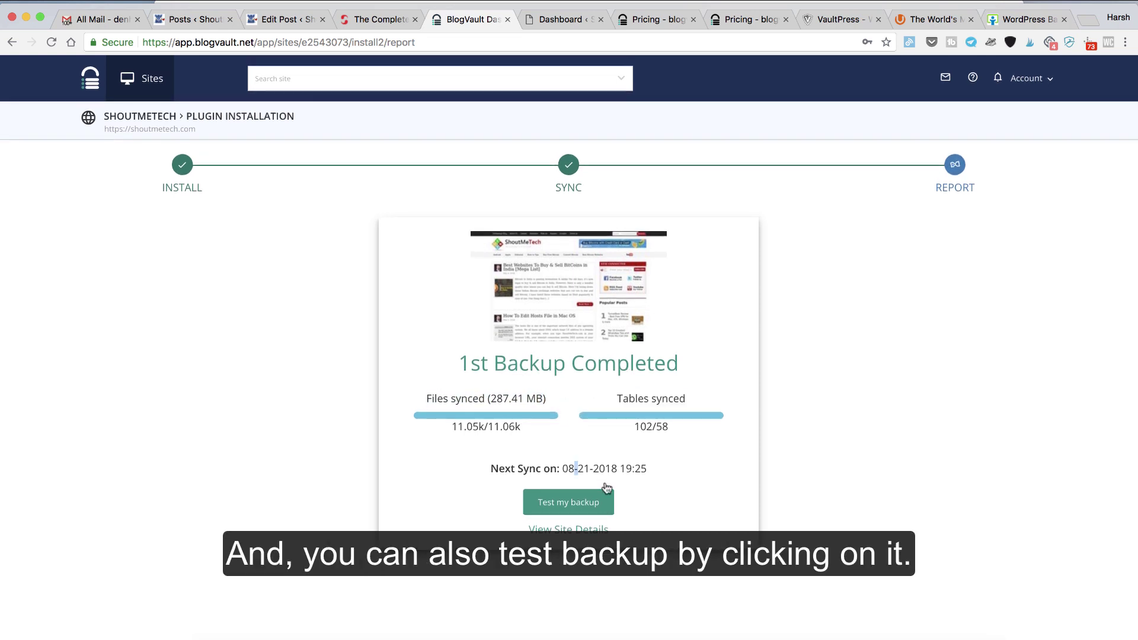
Open ShoutMeTech's site details in a new tab showing 2 backups and 11046 files scanned clean
left_click(571, 529, "super")
left_click(483, 21)
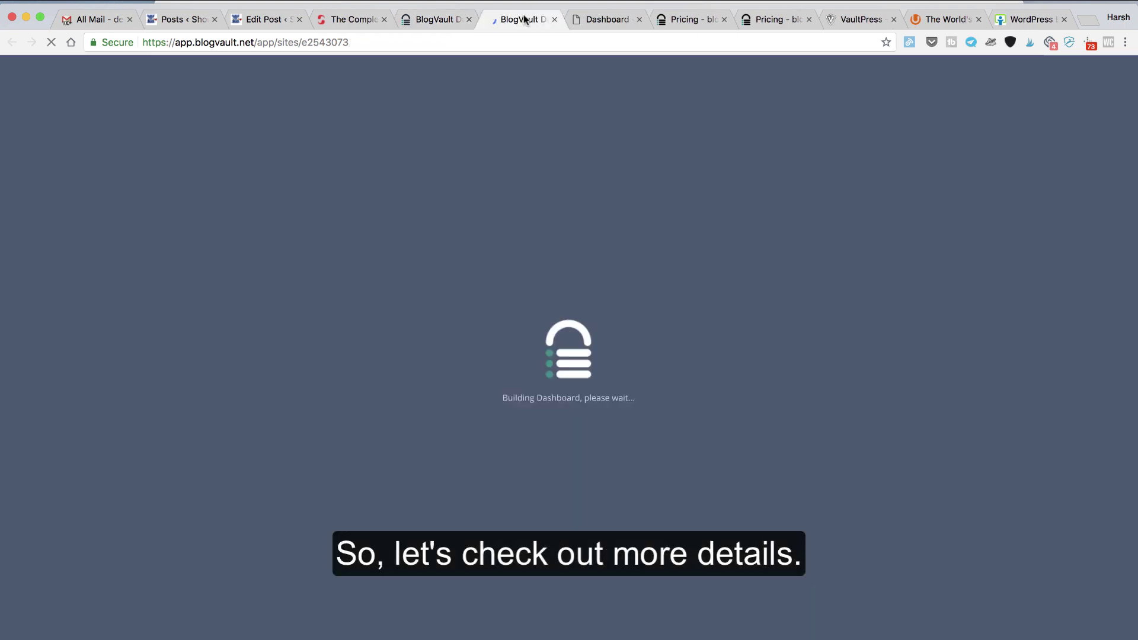
left_click(467, 27)
left_click(524, 19)
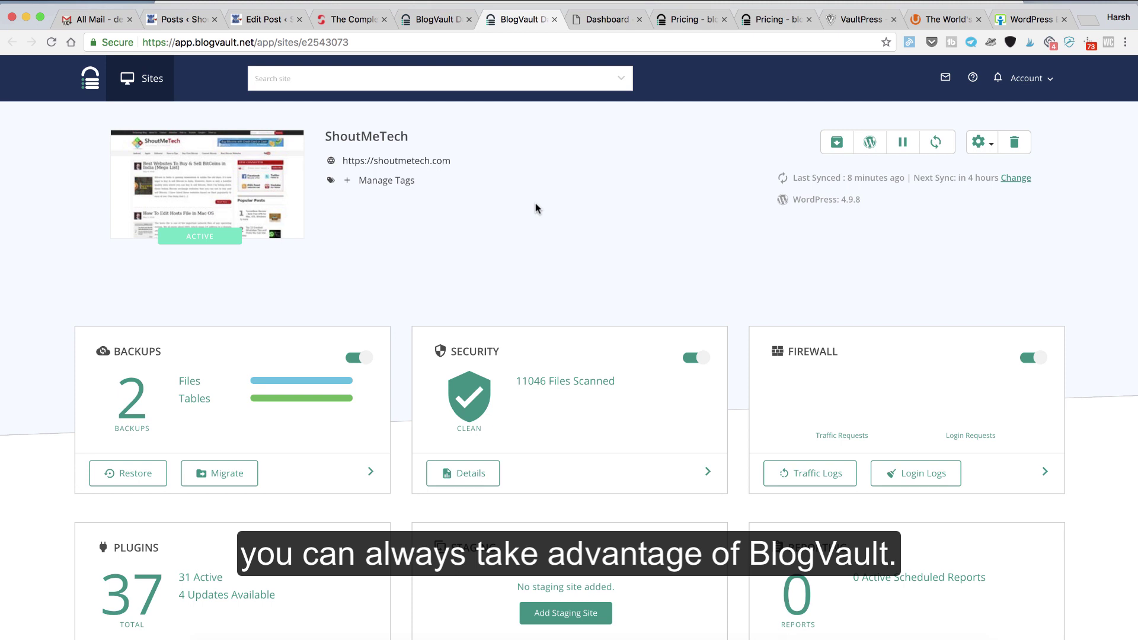
Return to the first tab, open WordPress Tutorials from the sites list, and scroll its dashboard cards
key("ctrl+shift+Tab")
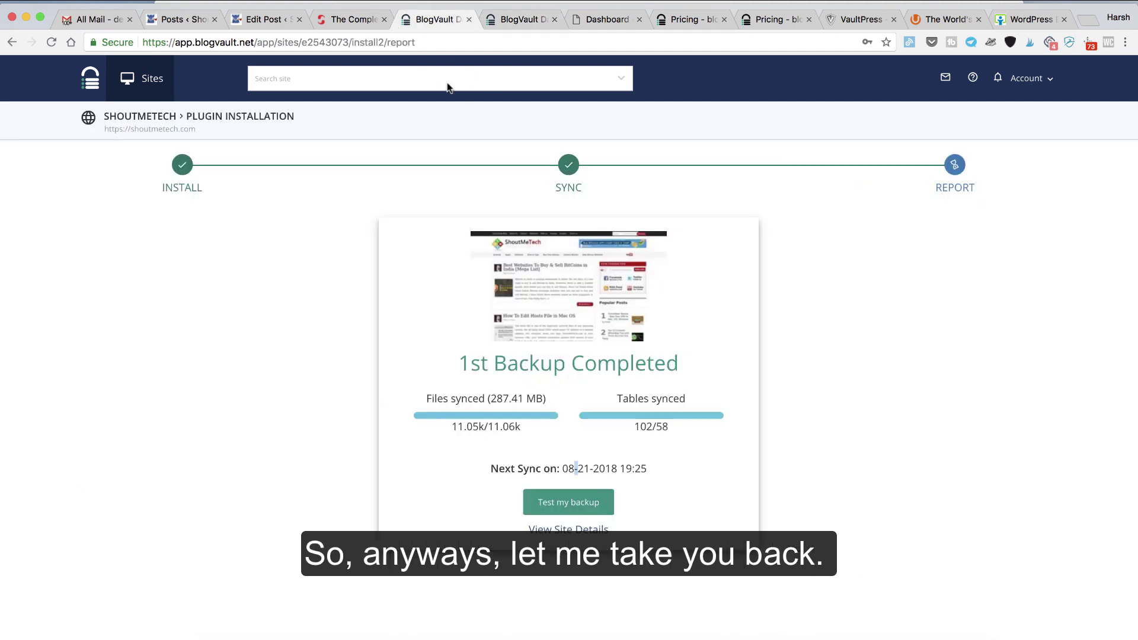
left_click(90, 87)
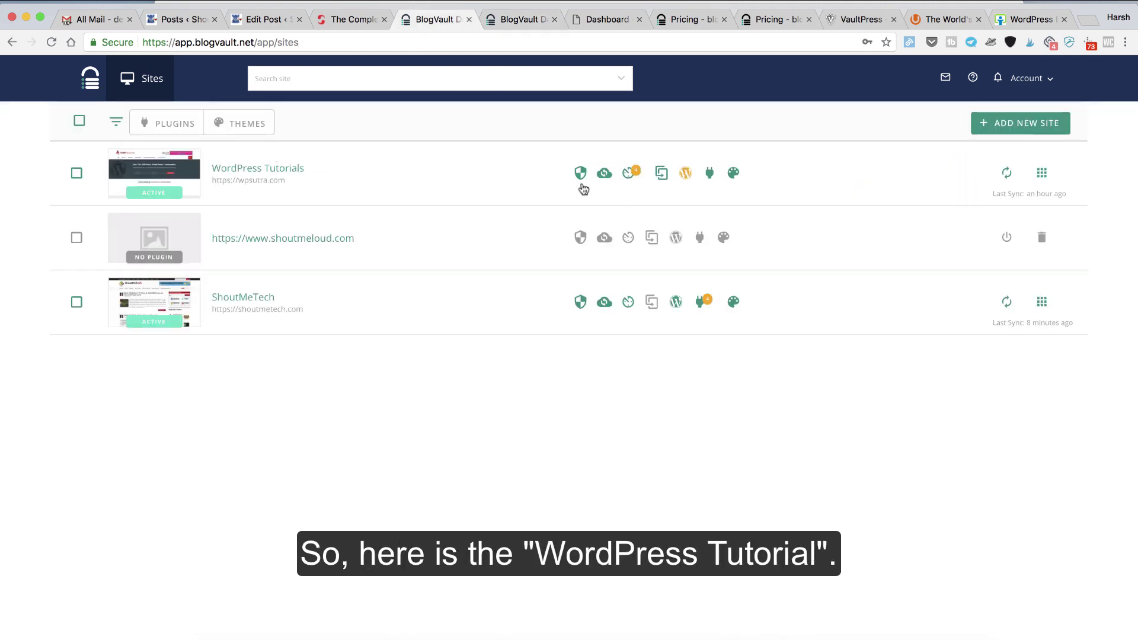
left_click(275, 170)
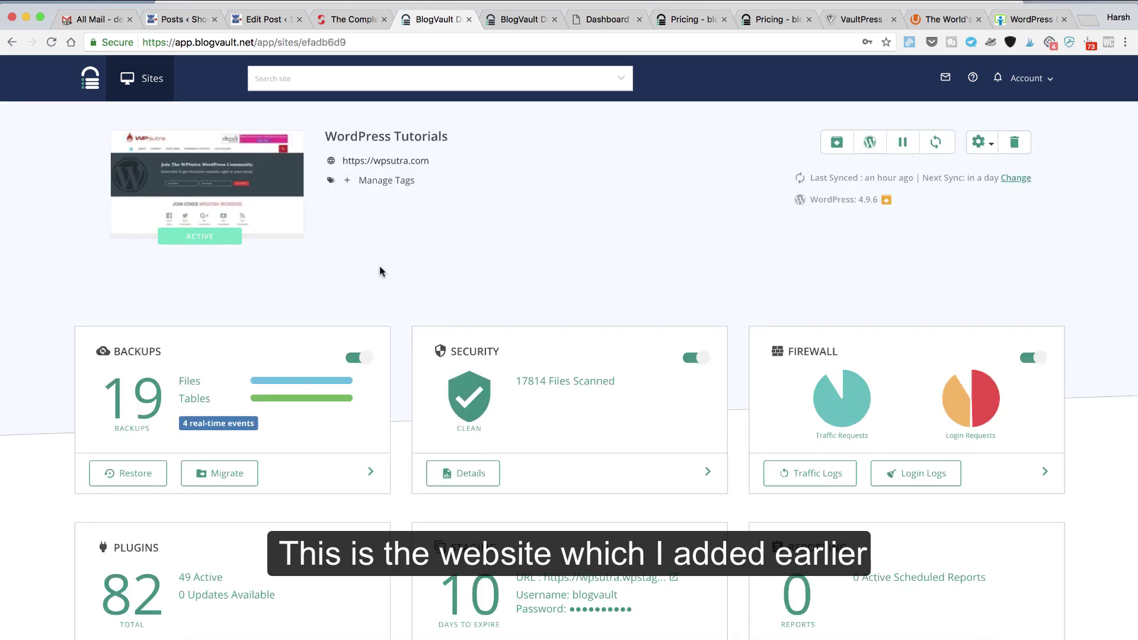
scroll(459, 229, "down", 1)
scroll(457, 224, "up", 2)
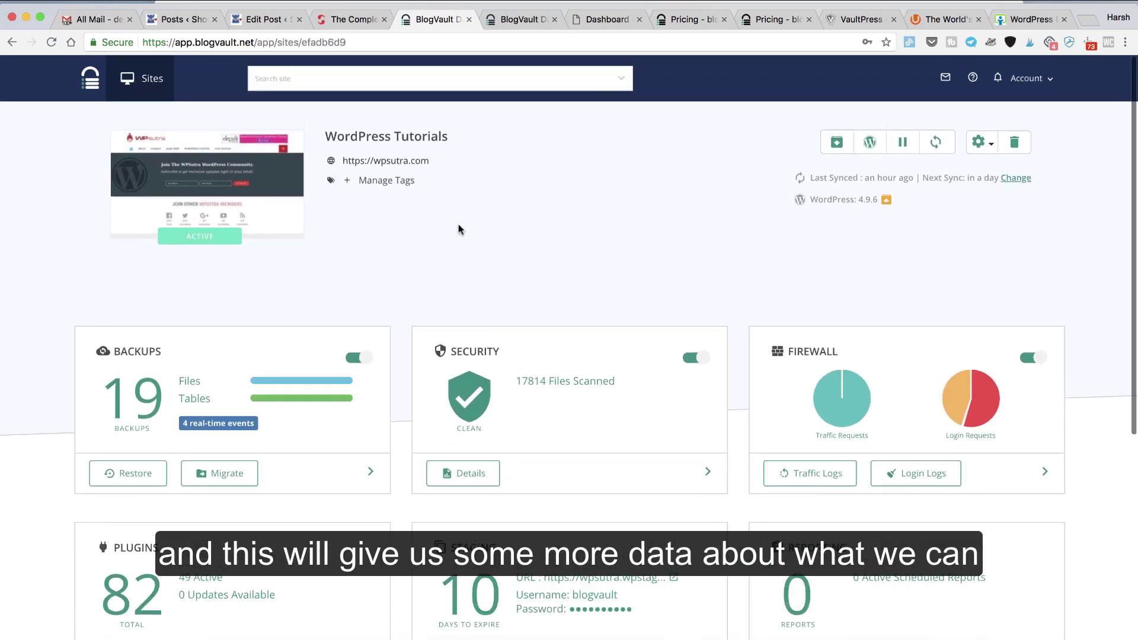
scroll(532, 182, "down", 1)
scroll(532, 182, "down", 3)
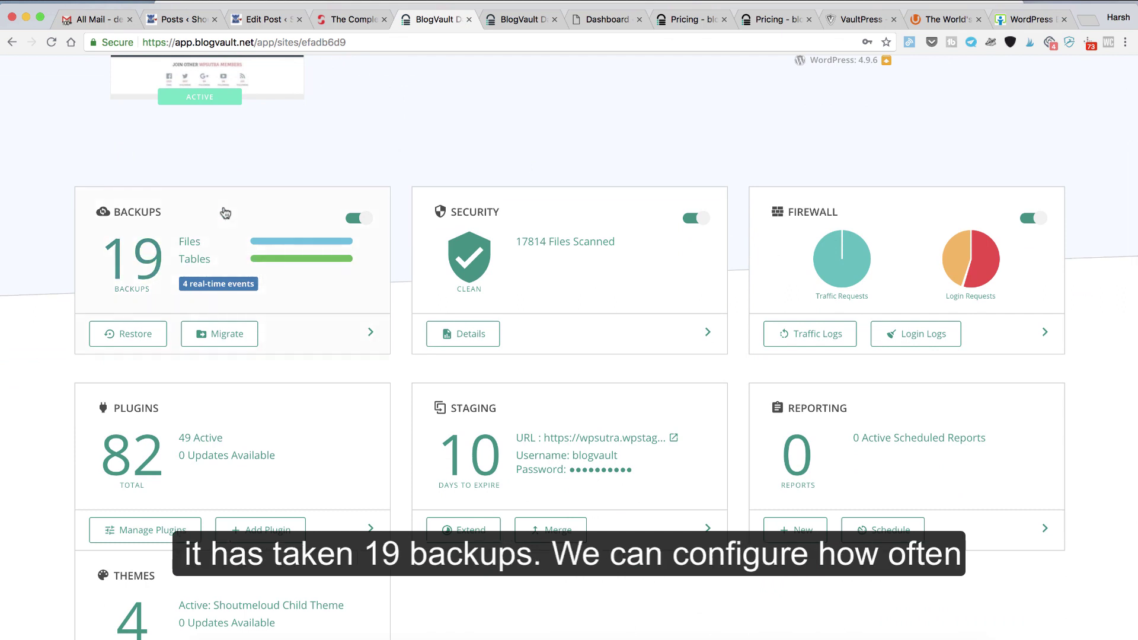
scroll(235, 290, "up", 1)
scroll(235, 290, "up", 1)
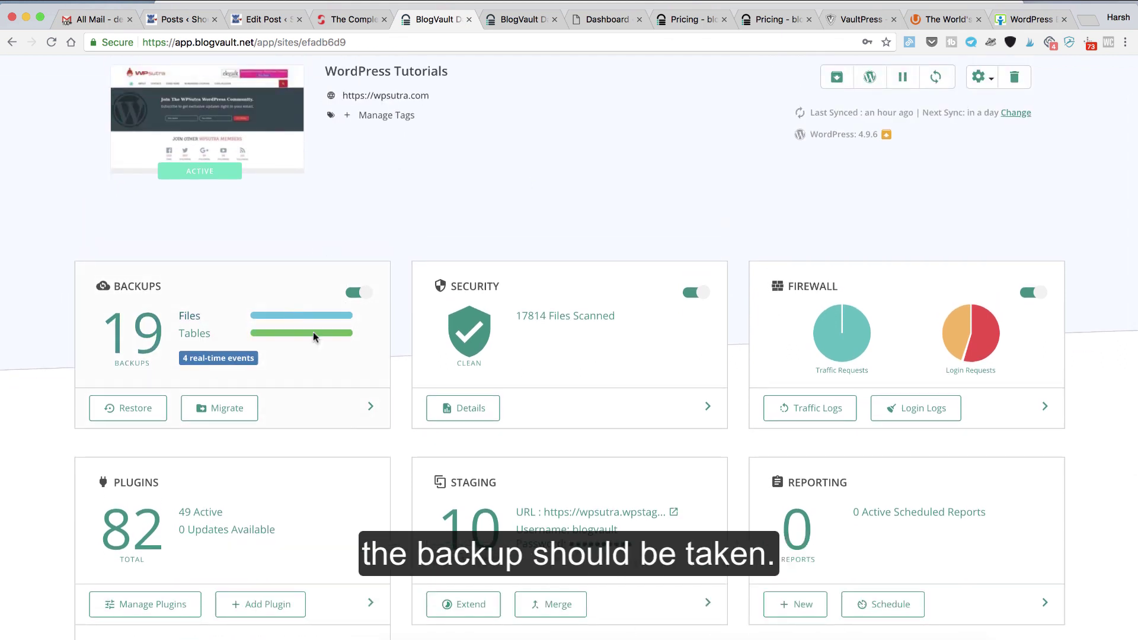
scroll(310, 406, "down", 1)
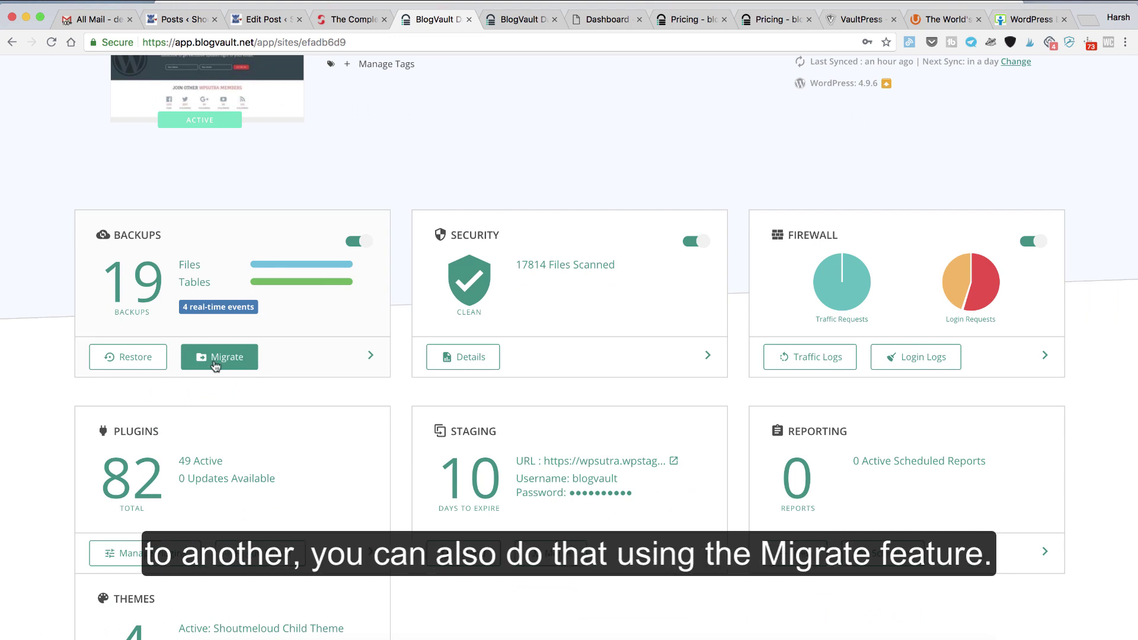
left_click(149, 357)
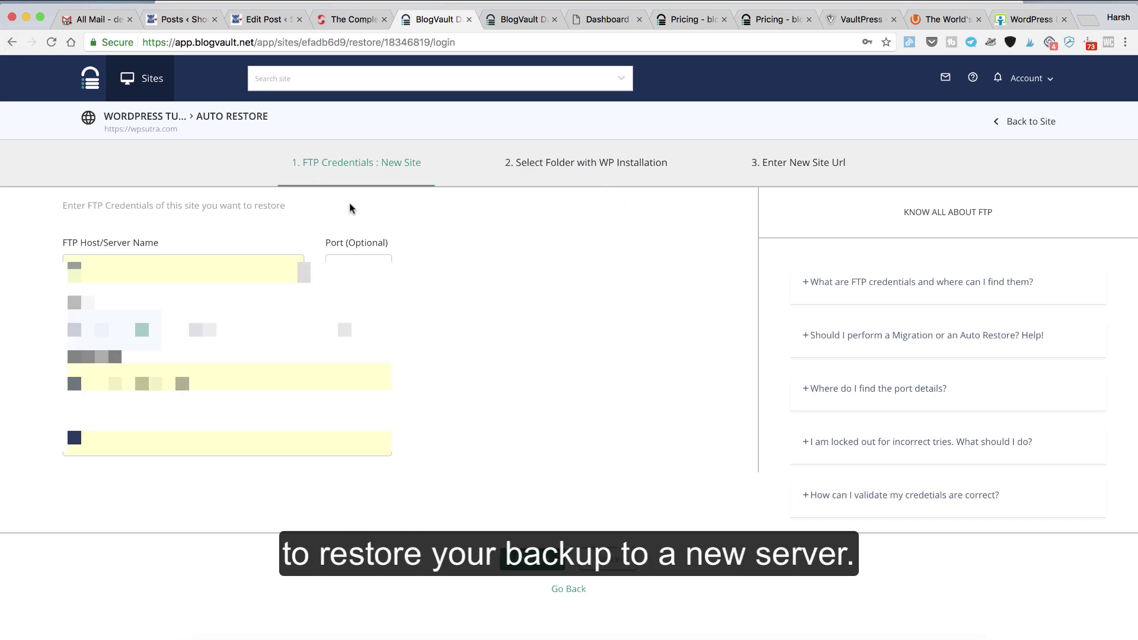
left_click(11, 42)
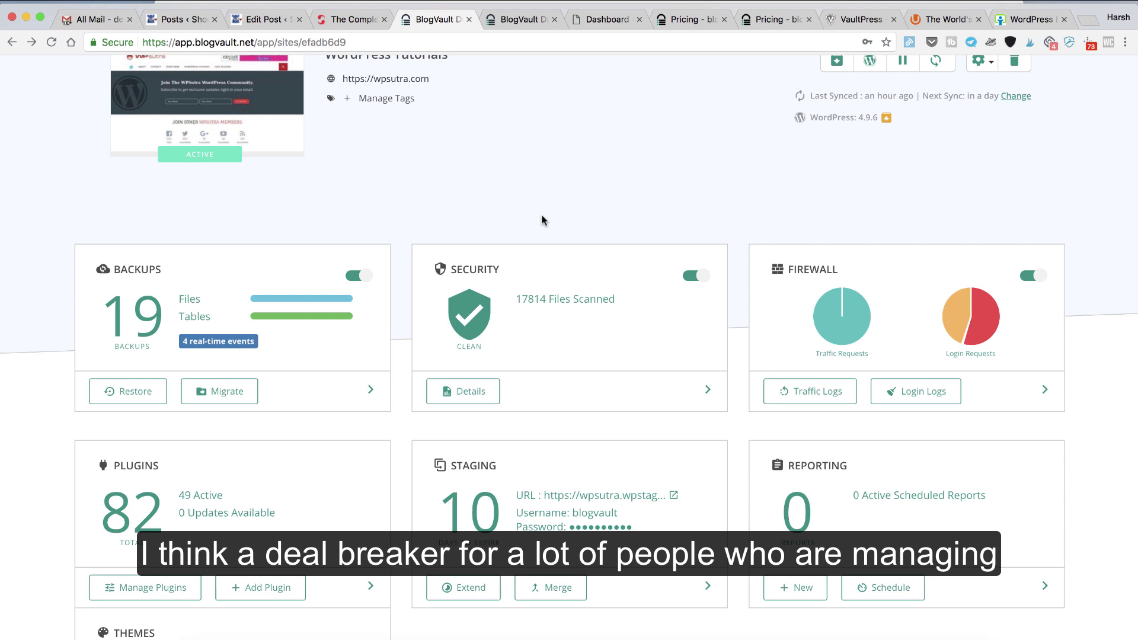
Open the Firewall card's Traffic Logs and Login Logs in new tabs and view the login logs
scroll(541, 221, "down", 3)
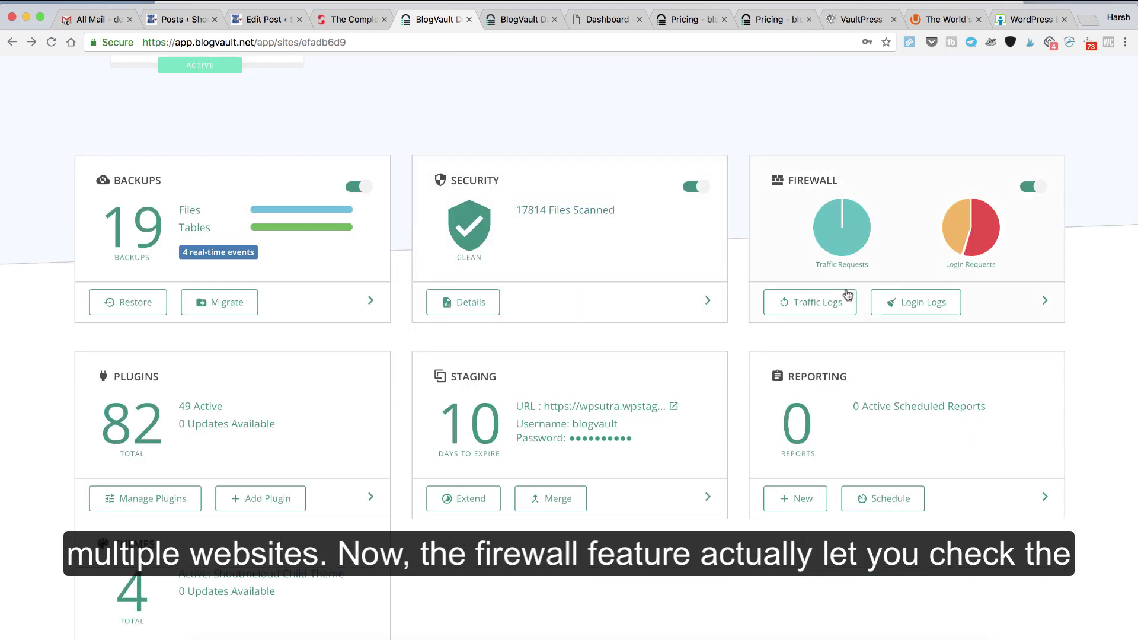
left_click(819, 306, "super")
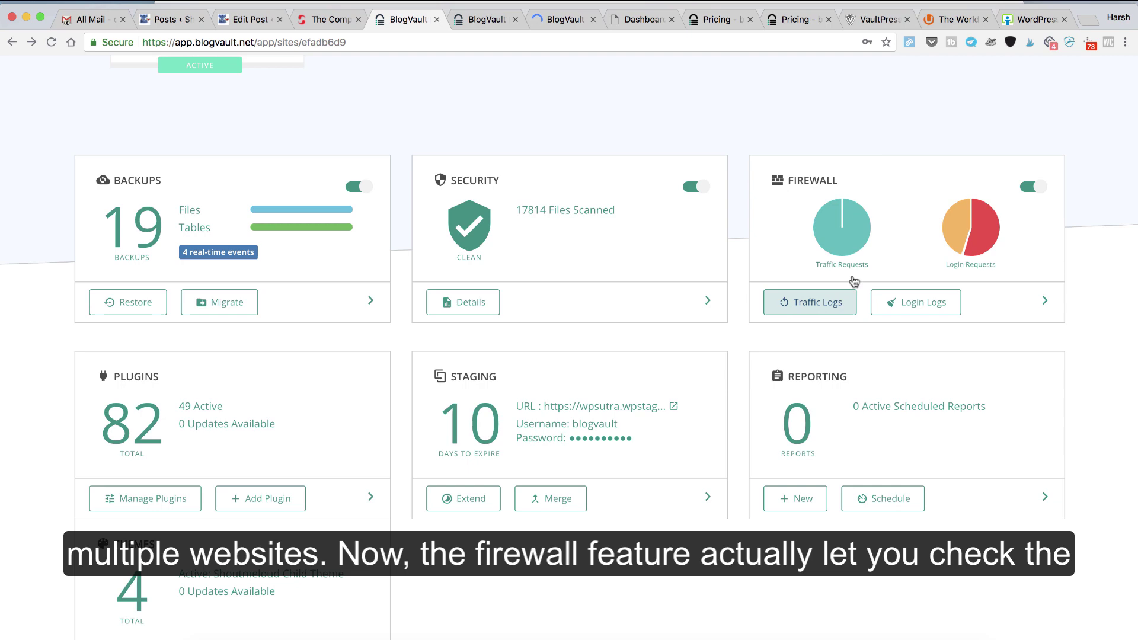
left_click(910, 307, "super")
left_click(527, 20)
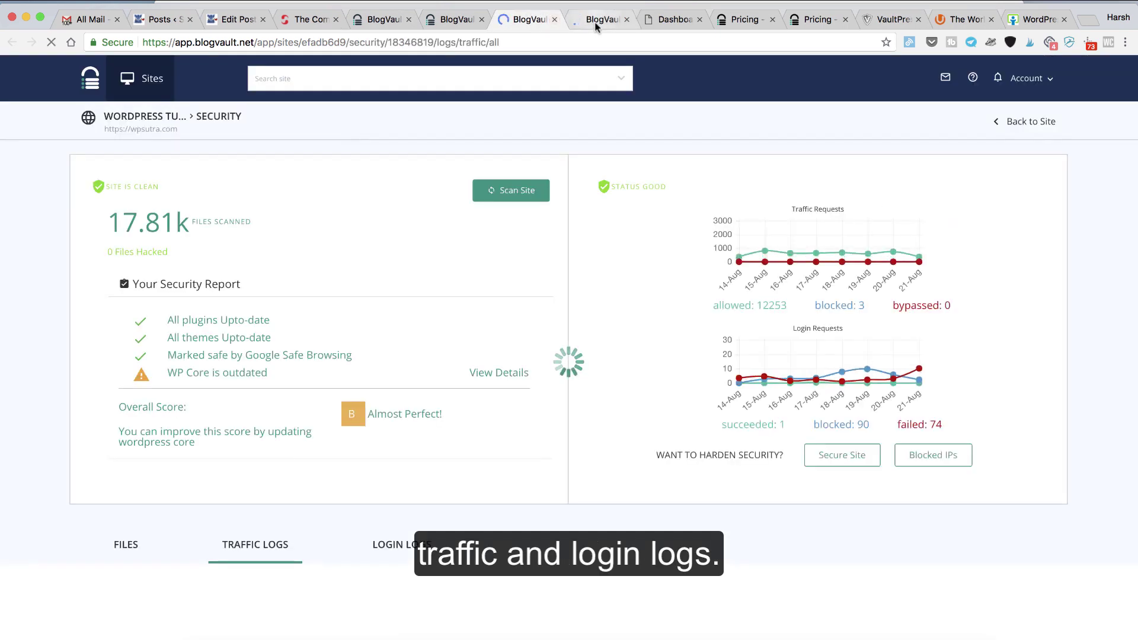
left_click(595, 21)
Scroll through the login logs showing 74 failed and 90 blocked logins
scroll(435, 178, "down", 10)
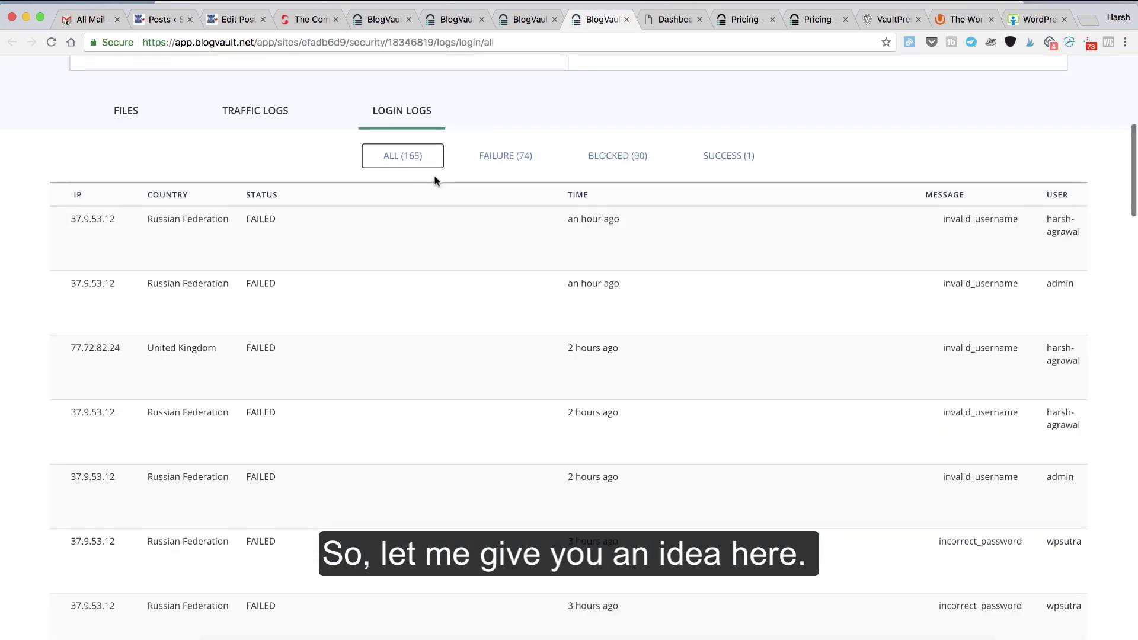
scroll(379, 172, "up", 1)
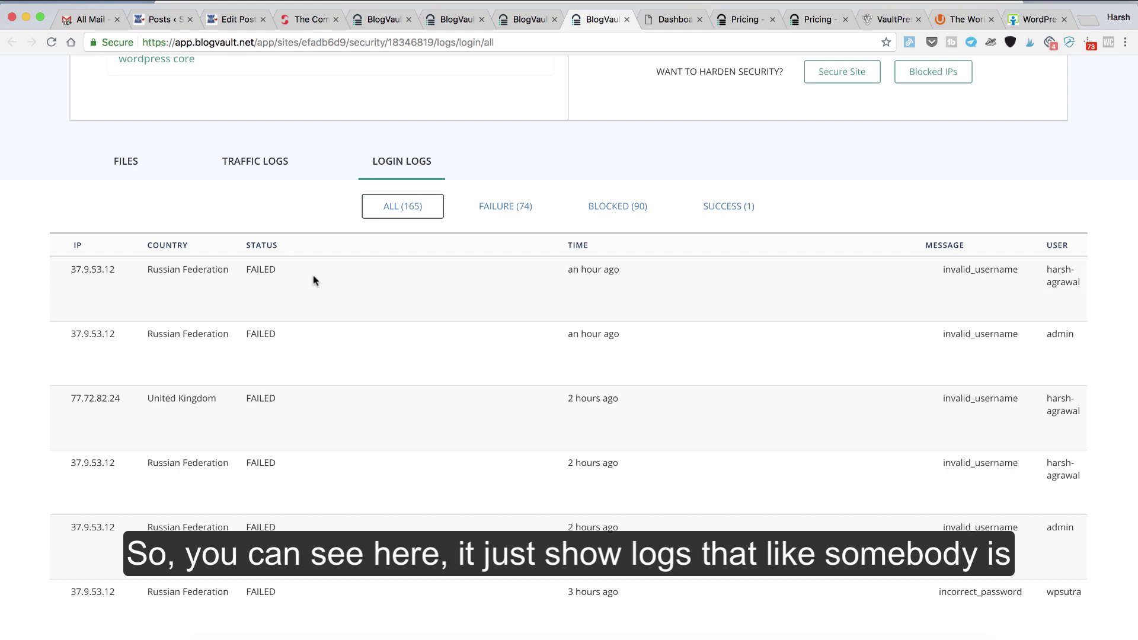
scroll(313, 279, "down", 2)
scroll(348, 254, "down", 8)
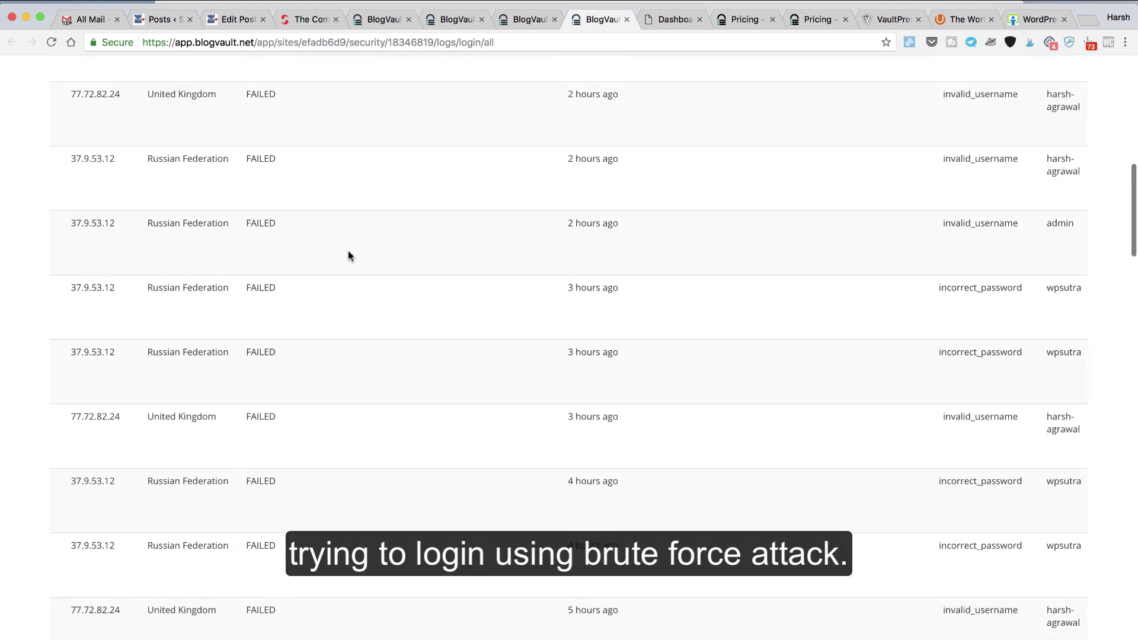
scroll(529, 246, "down", 10)
scroll(225, 315, "down", 4)
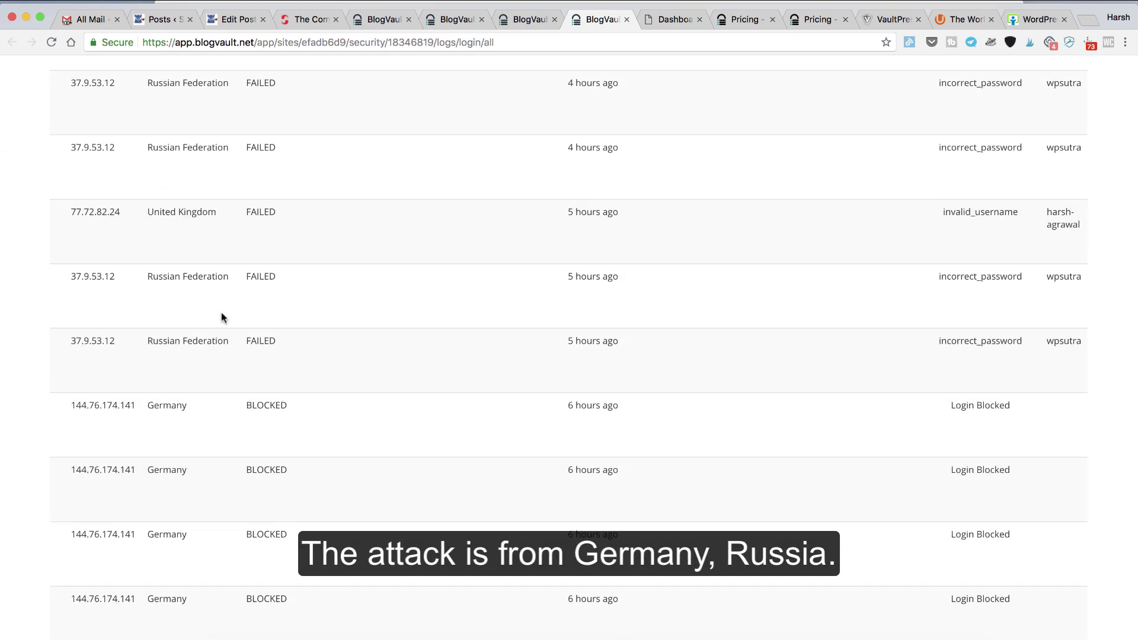
scroll(222, 317, "down", 6)
scroll(166, 296, "down", 3)
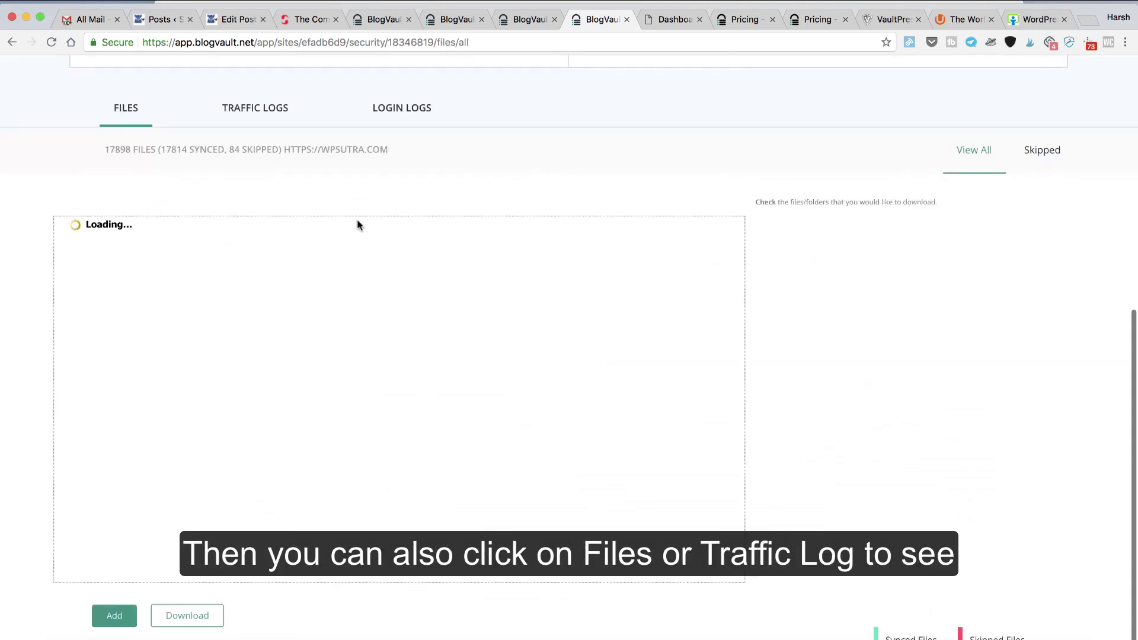
scroll(313, 188, "up", 1)
Switch from Files to Traffic Logs and review the 12254 requests, 3 blocked
left_click(255, 127)
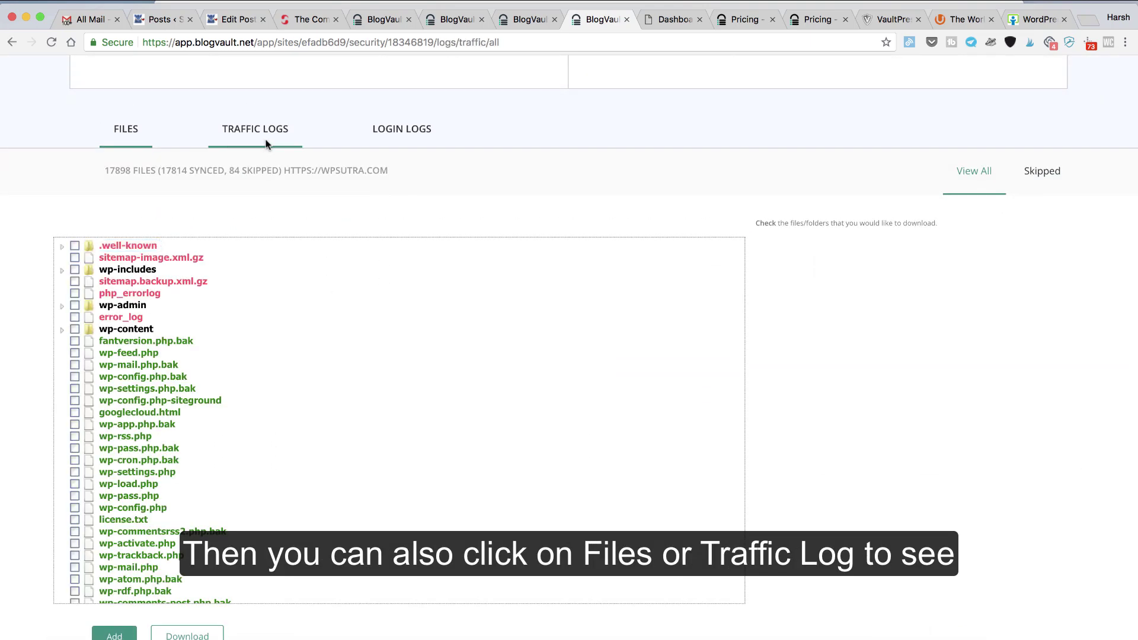
scroll(341, 287, "down", 8)
scroll(421, 270, "down", 5)
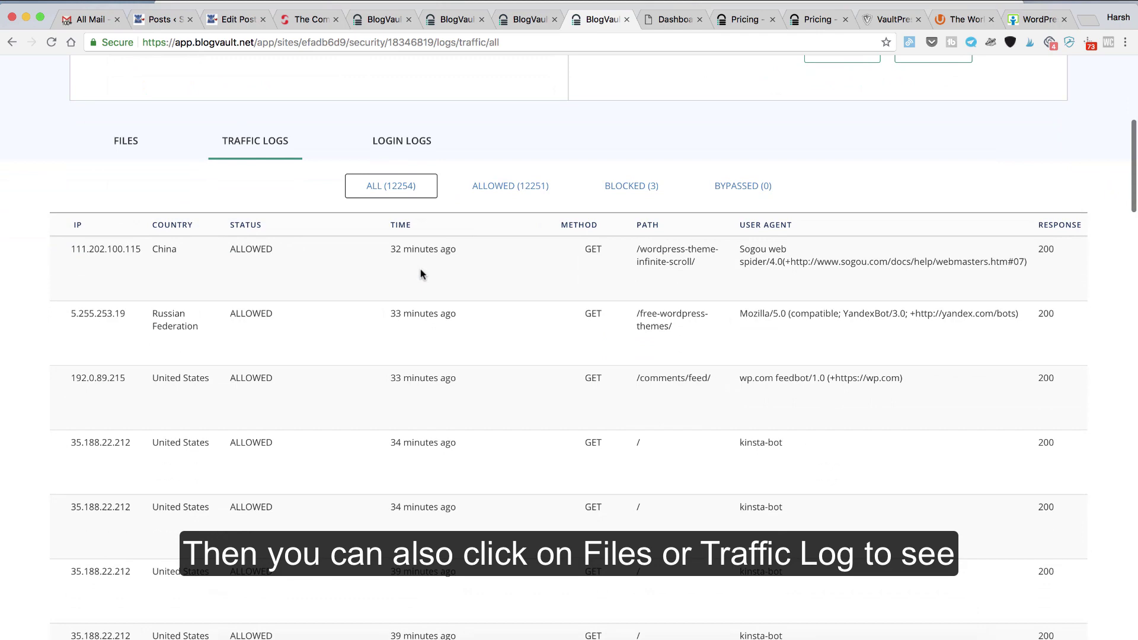
scroll(489, 283, "down", 8)
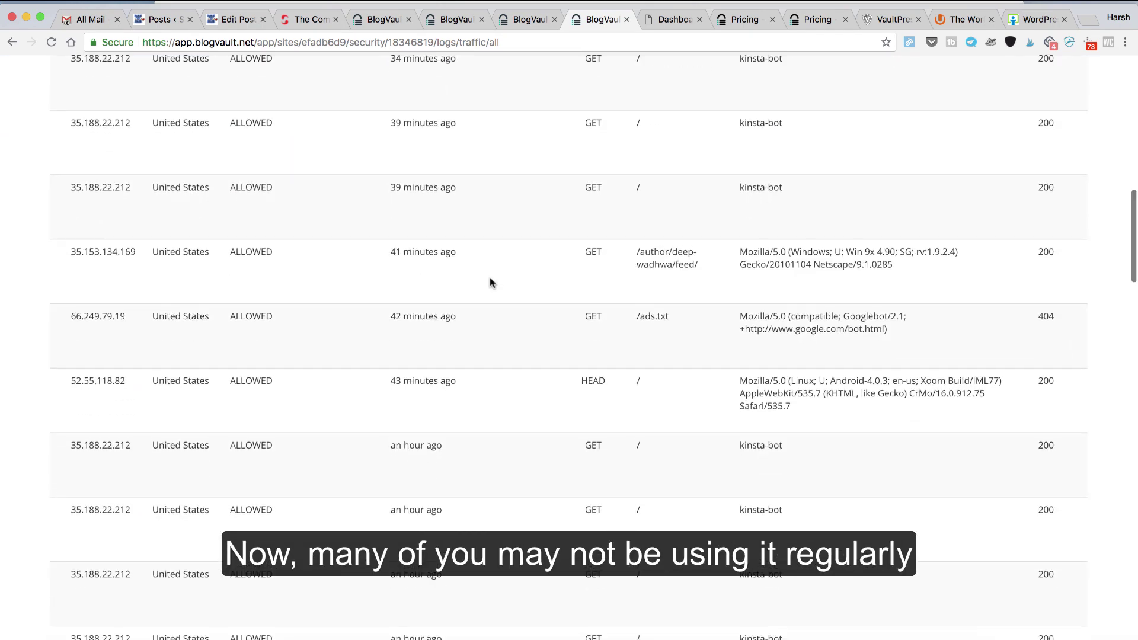
scroll(490, 282, "down", 8)
scroll(490, 283, "up", 20)
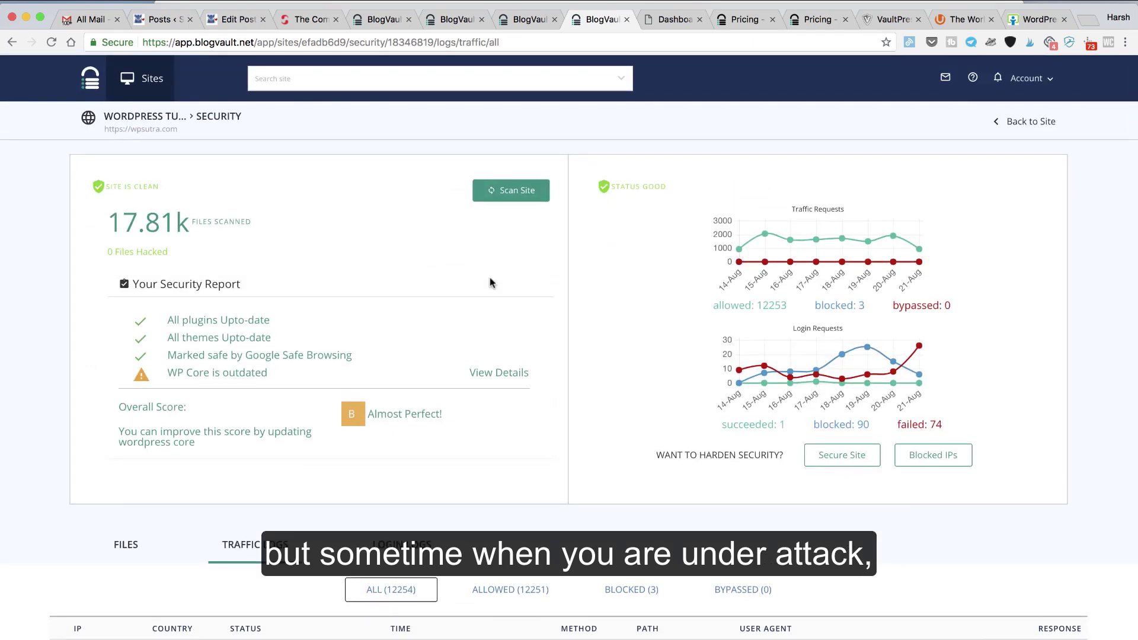
Try the security hardening wizard, then back on the dashboard scroll to the Staging card (10 days left)
left_click(821, 455)
scroll(410, 303, "down", 2)
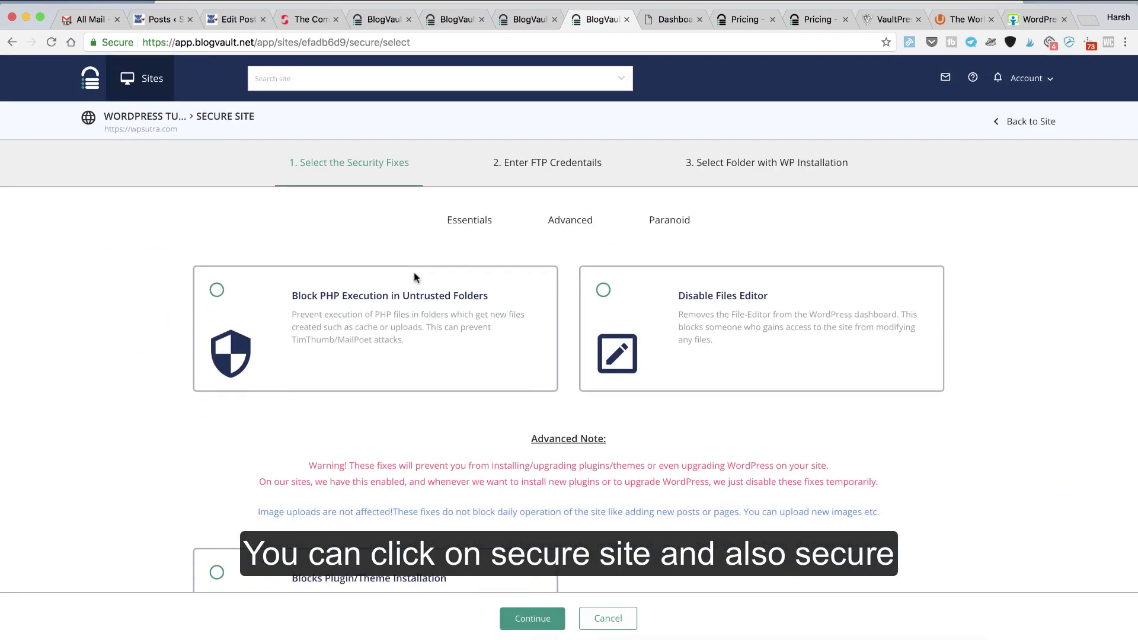
scroll(410, 303, "up", 1)
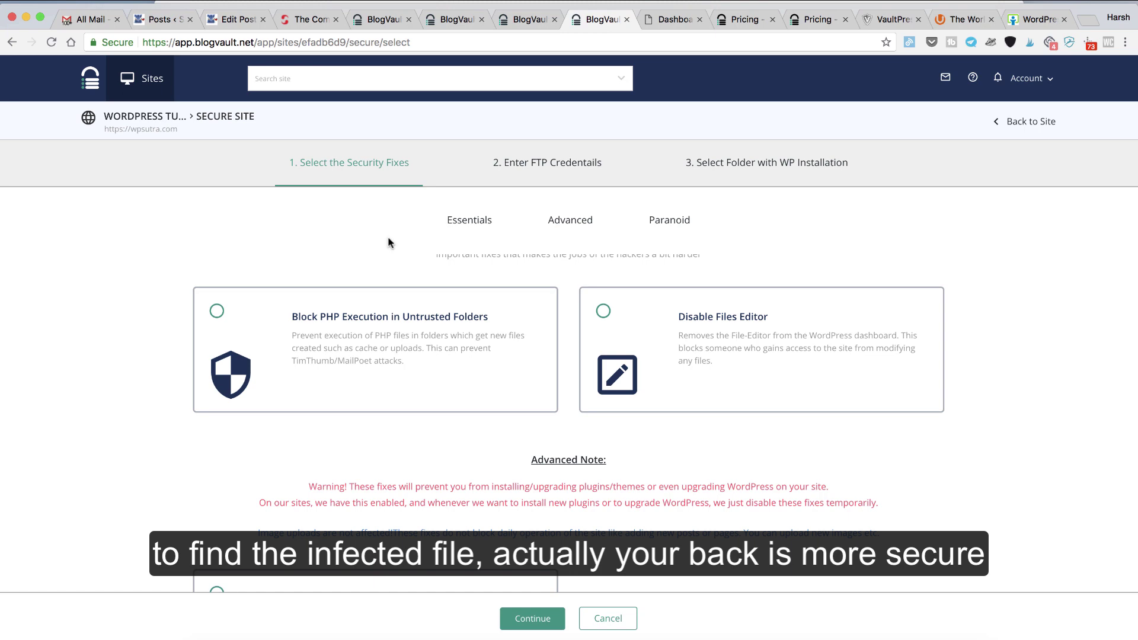
scroll(465, 240, "down", 5)
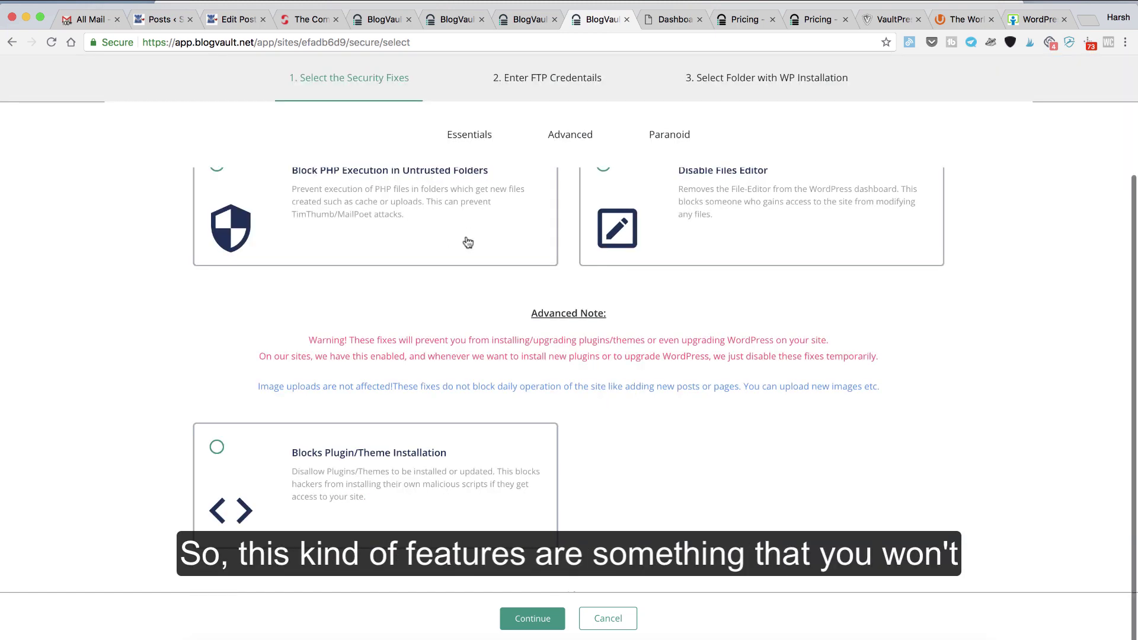
scroll(478, 200, "down", 3)
scroll(475, 197, "up", 6)
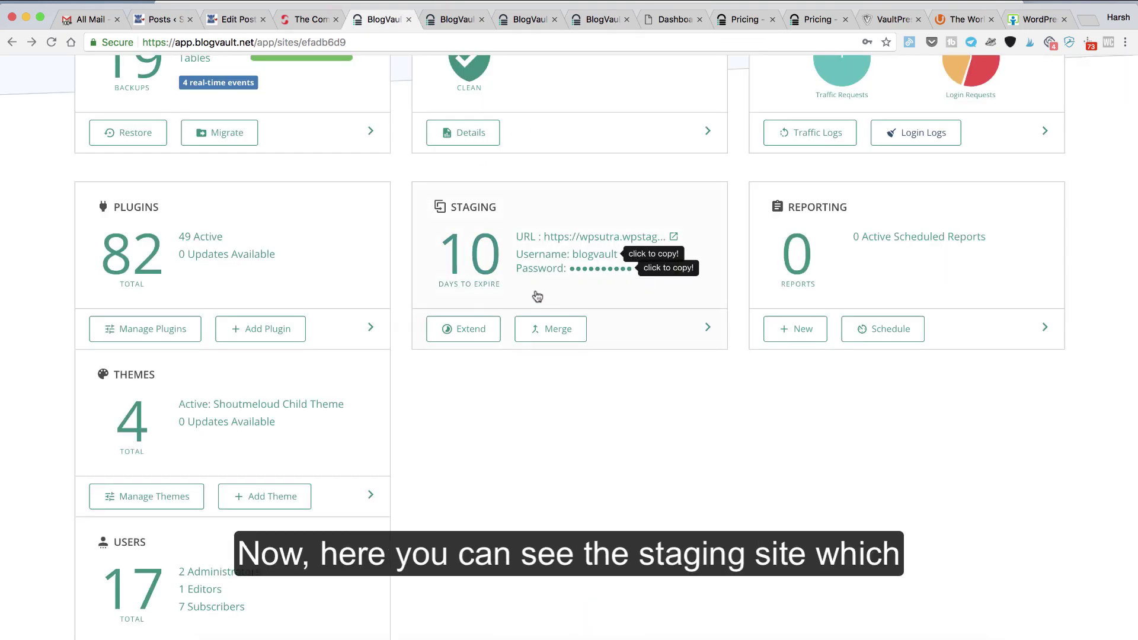
Open the wpsutra.wpstage.net staging site in a new tab, then go back to the WordPress Tutorials dashboard
left_click(673, 236)
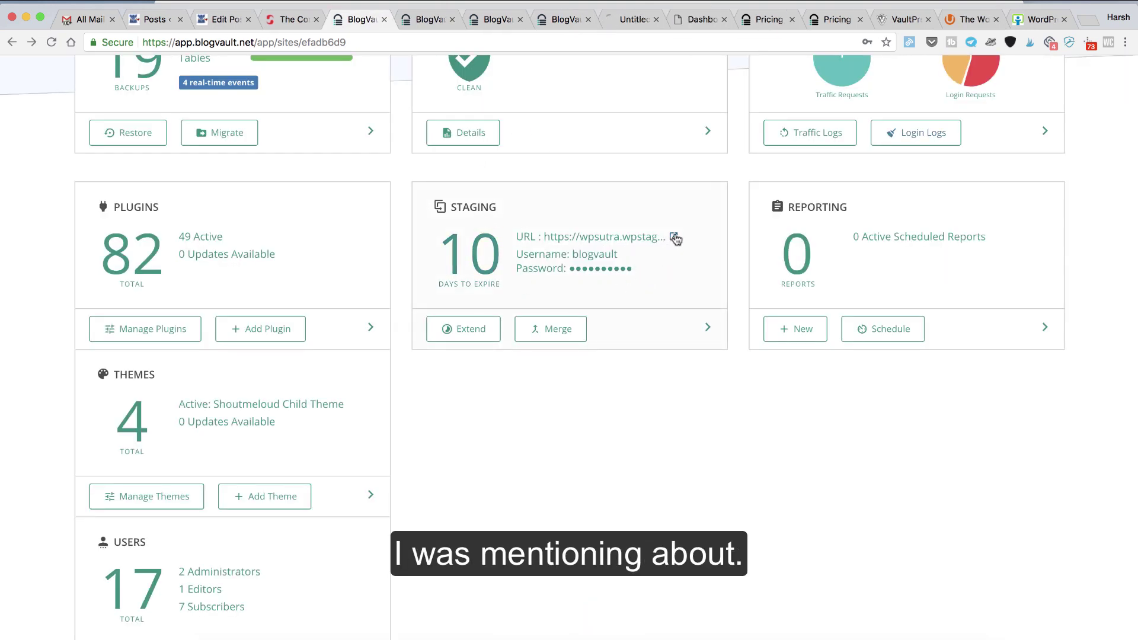
left_click_drag(626, 23, 410, 22)
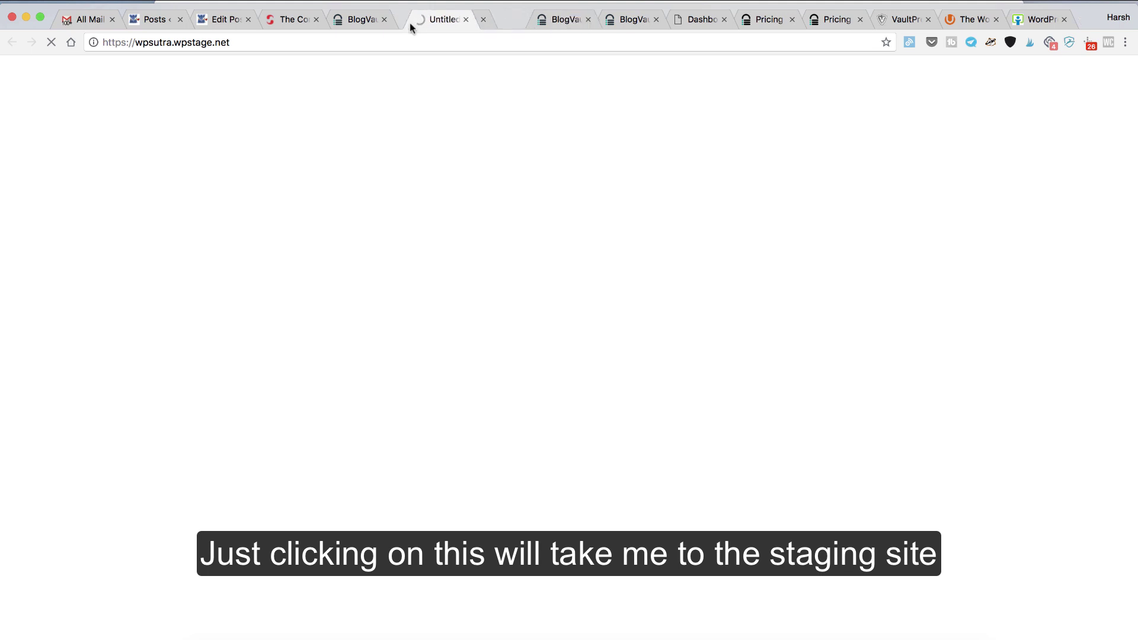
left_click(359, 21)
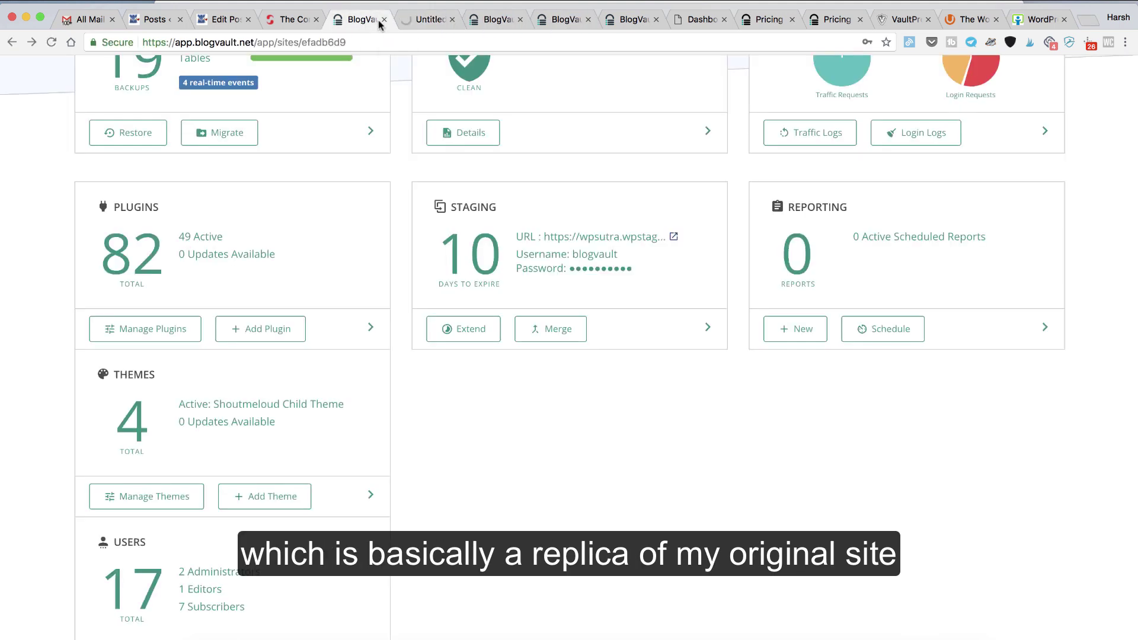
left_click(426, 20)
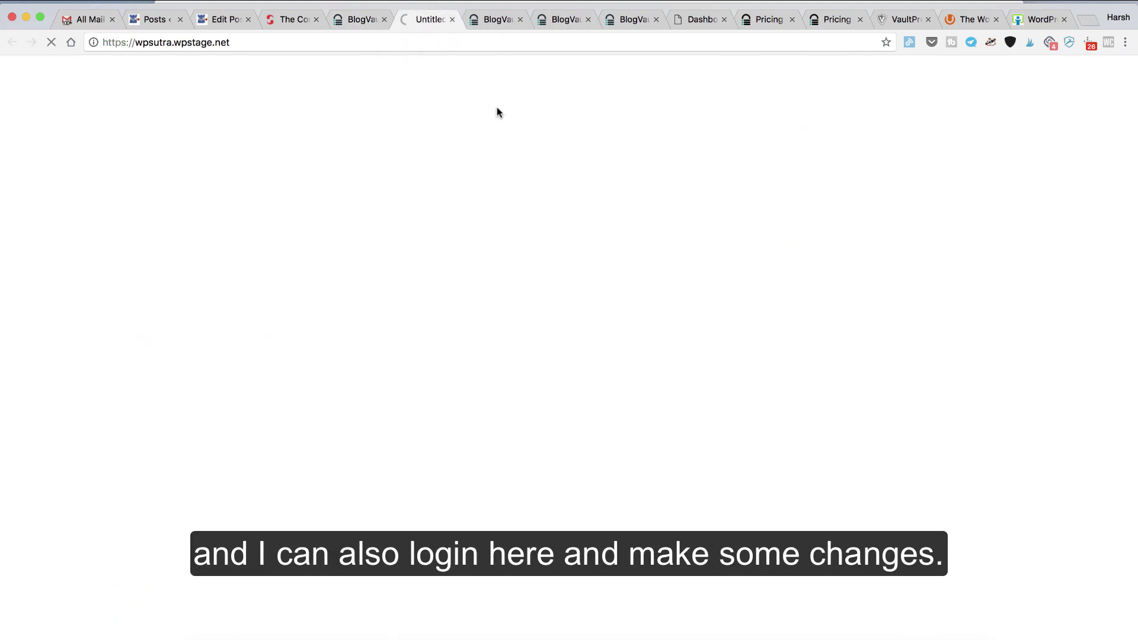
left_click(369, 22)
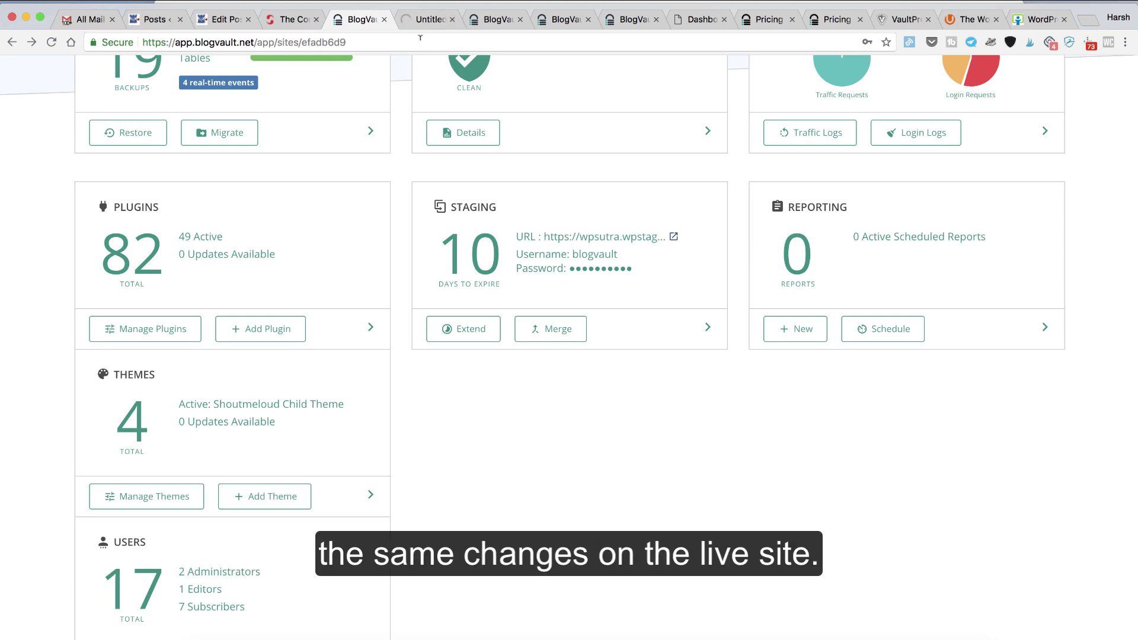
scroll(119, 513, "down", 1)
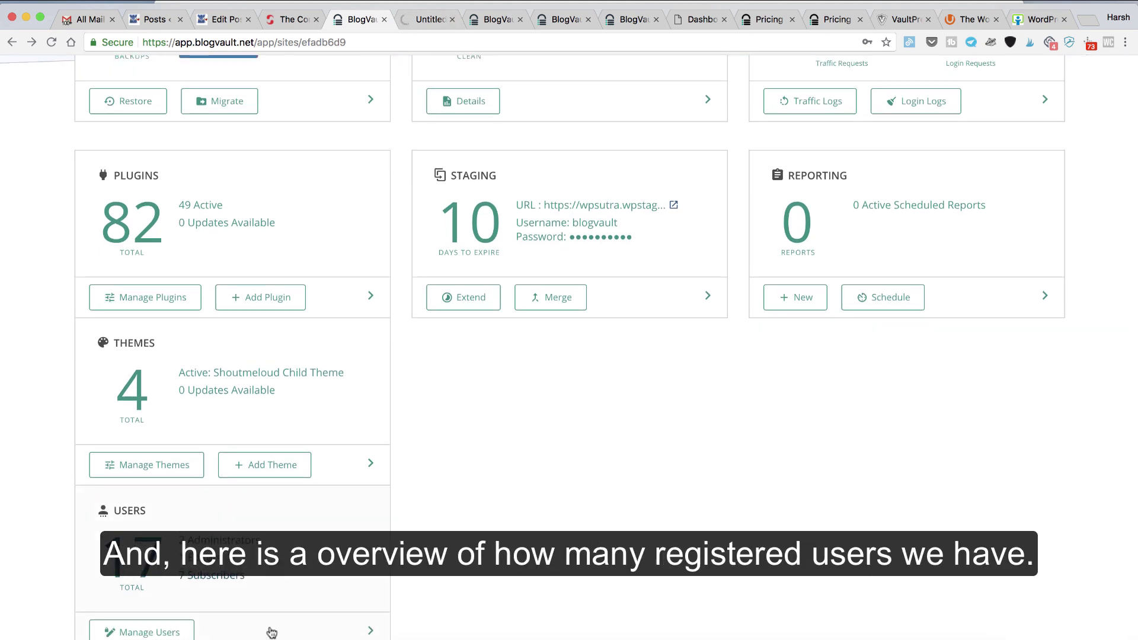
scroll(345, 254, "up", 10)
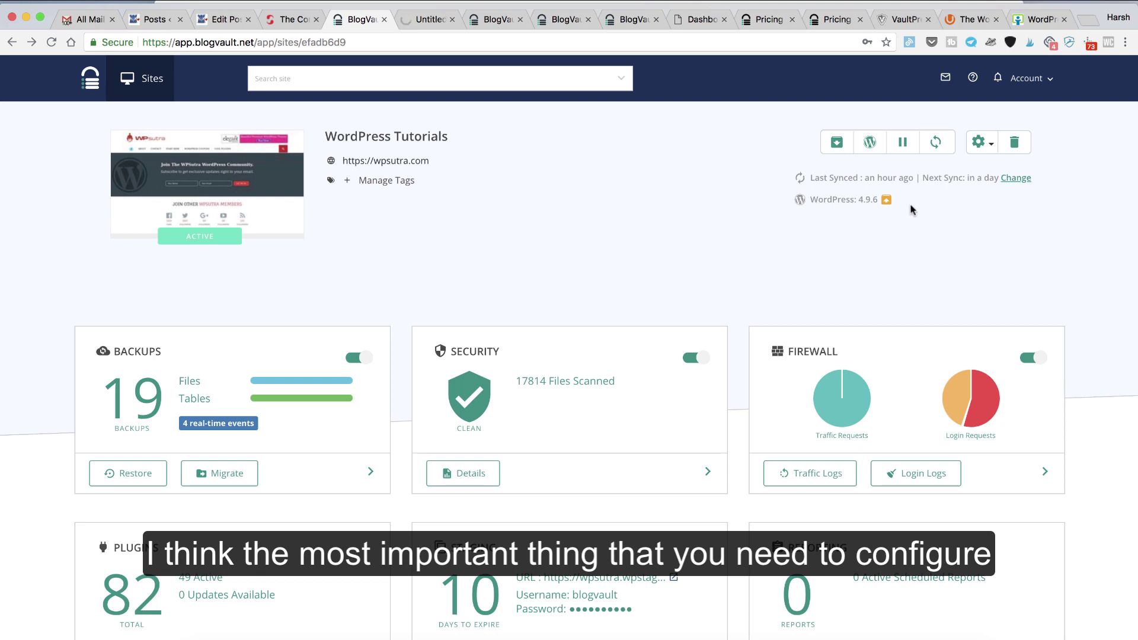
left_click(1016, 178)
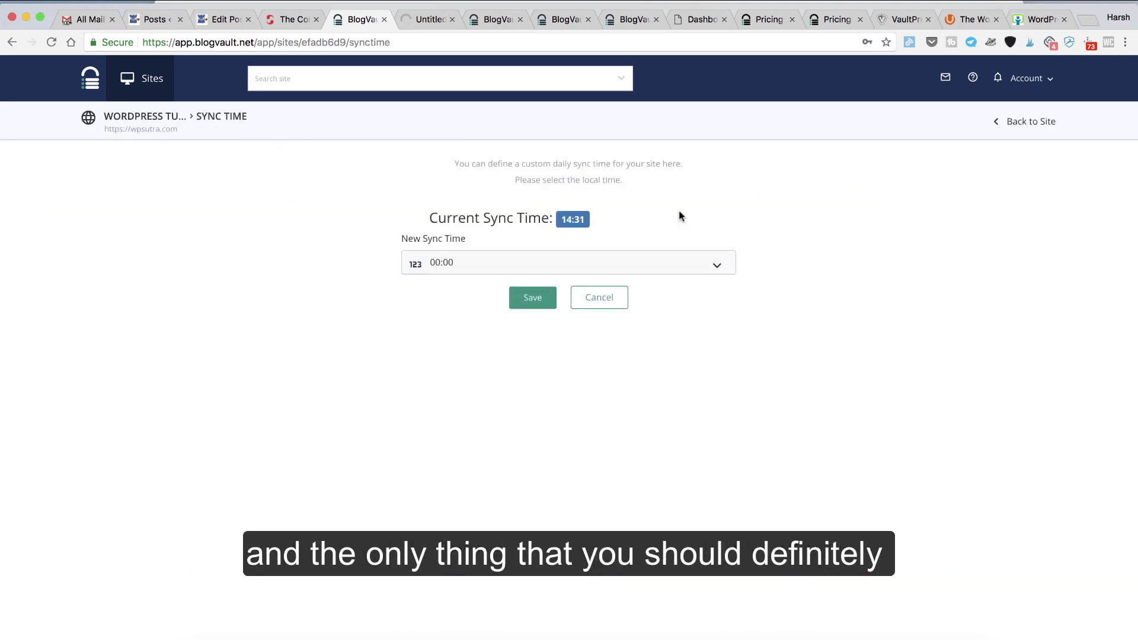
left_click(551, 262)
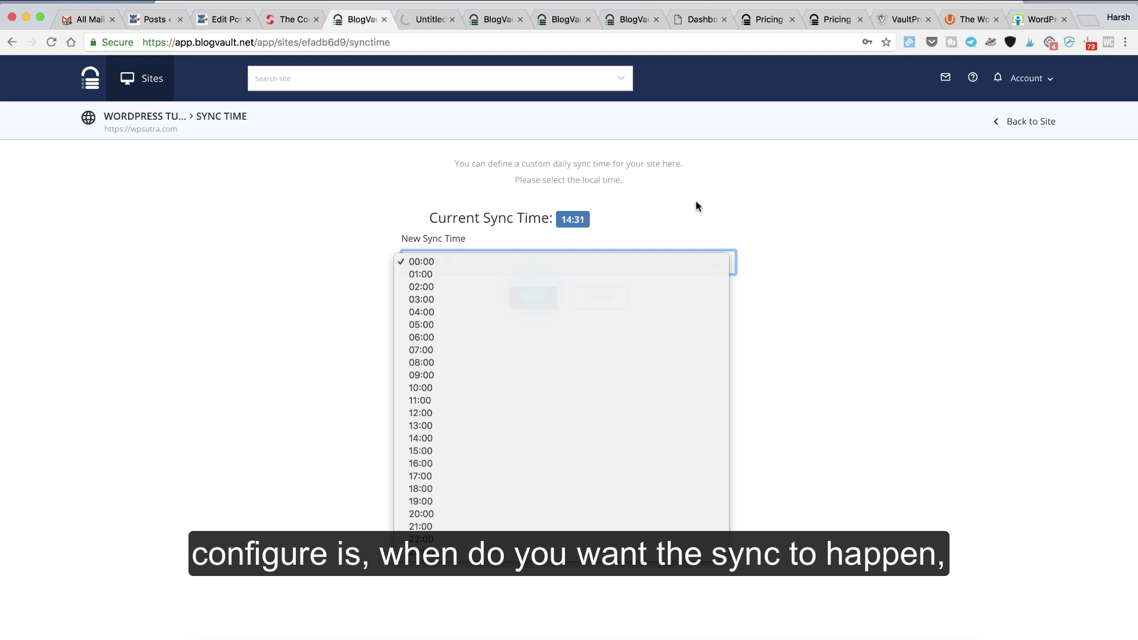
left_click(696, 205)
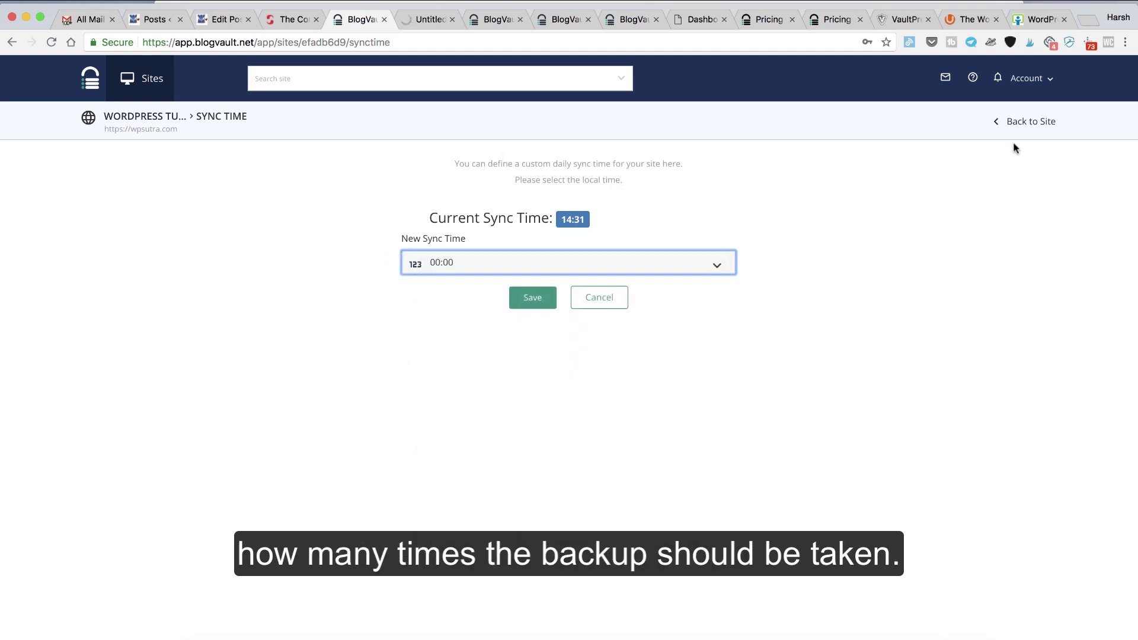
left_click(1015, 120)
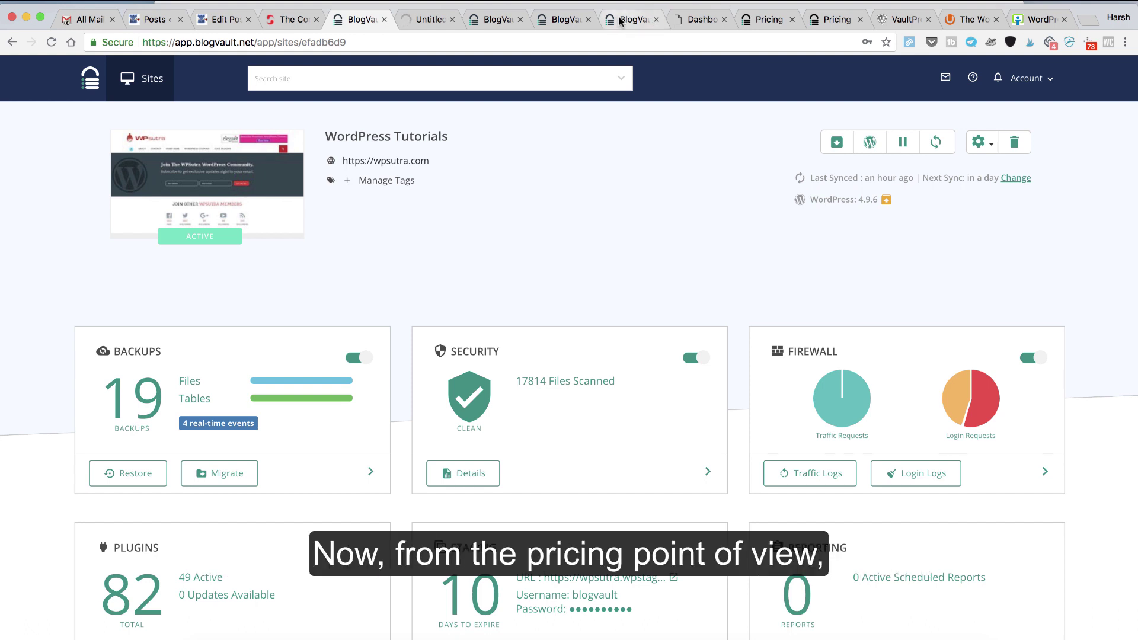
On the pricing page, compare the Personal, Agency and Business plan prices, ending back on Personal
left_click_drag(768, 19, 631, 19)
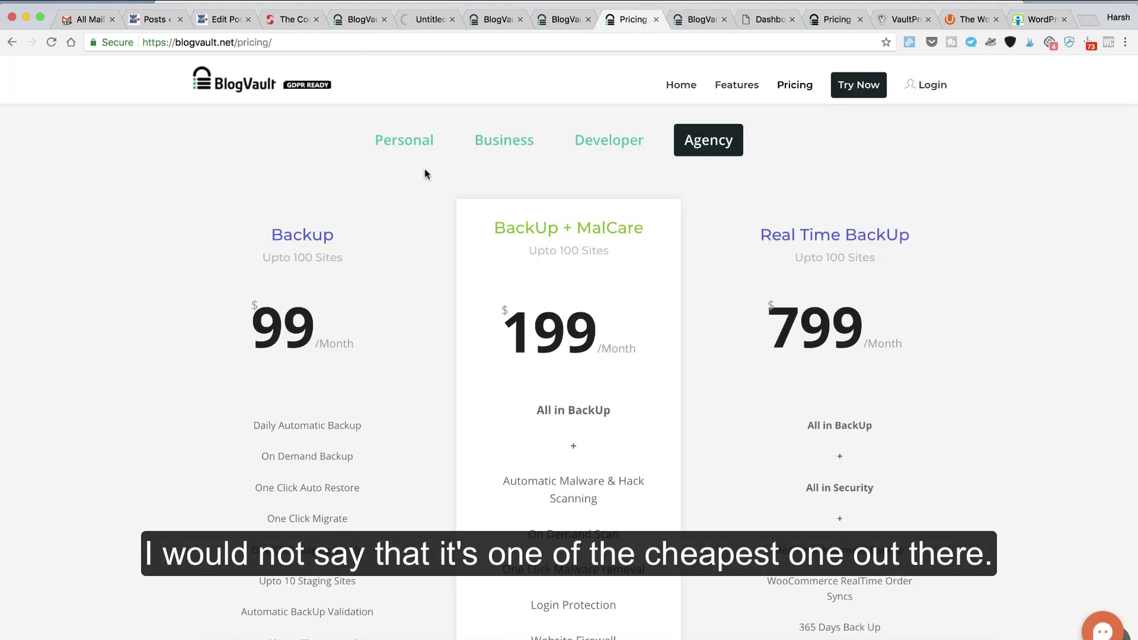
scroll(424, 169, "down", 2)
scroll(424, 166, "up", 5)
left_click(395, 339)
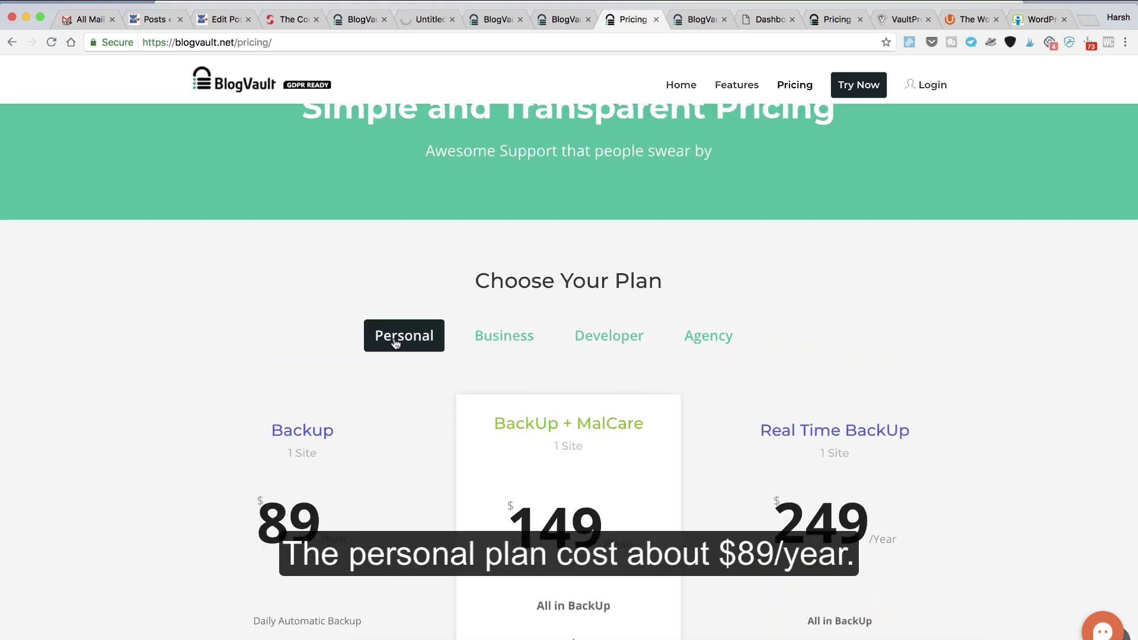
left_click(706, 261)
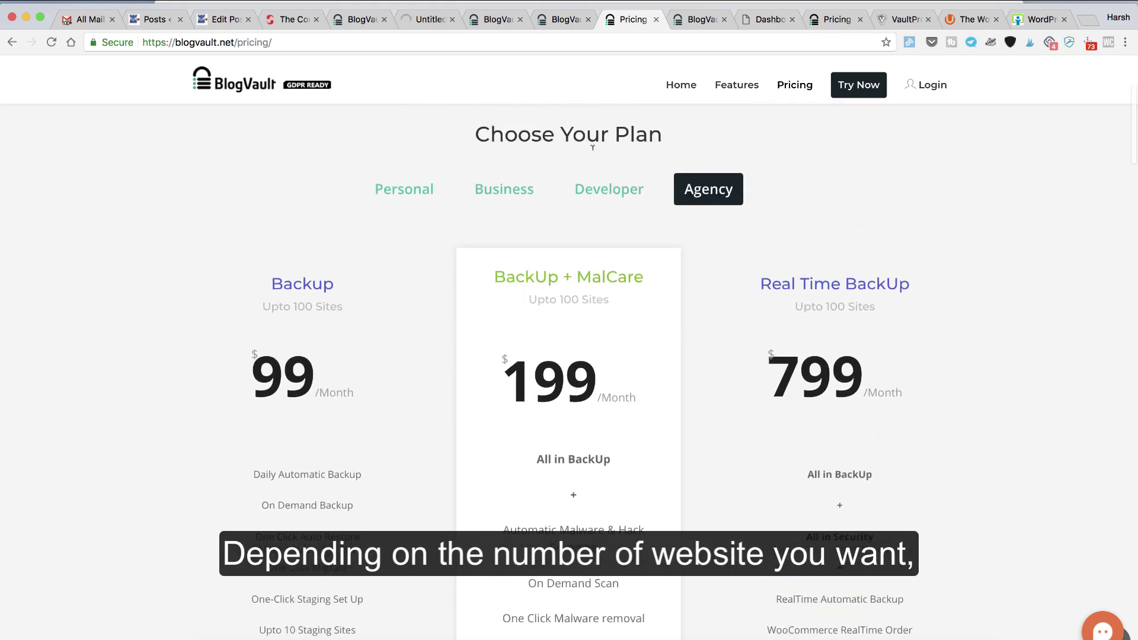
left_click(430, 209)
left_click(480, 209)
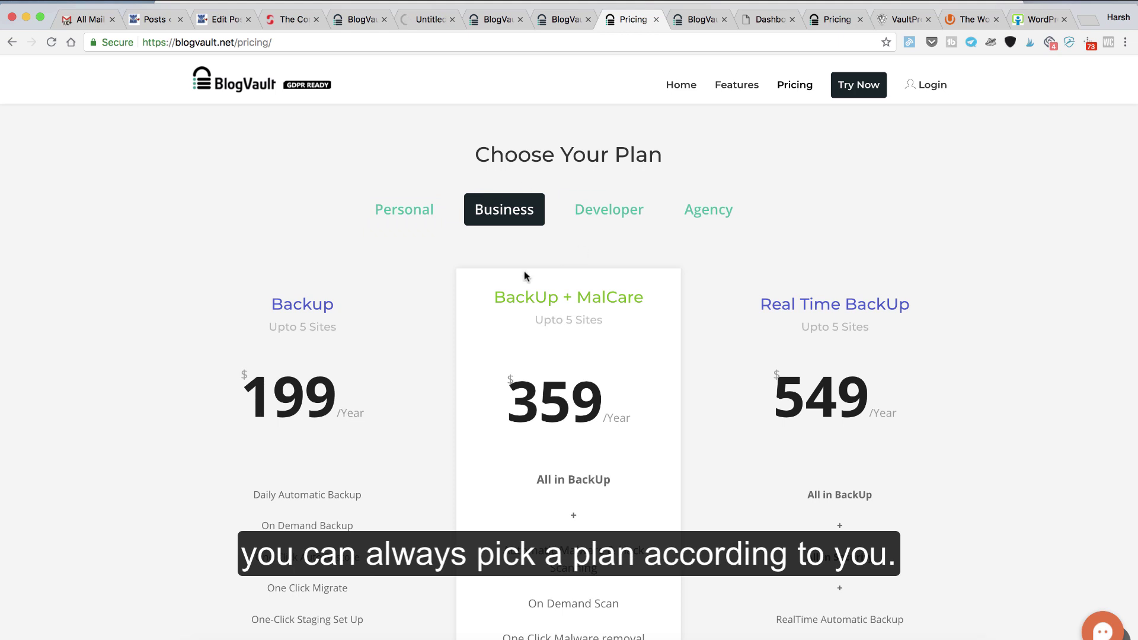
left_click(424, 208)
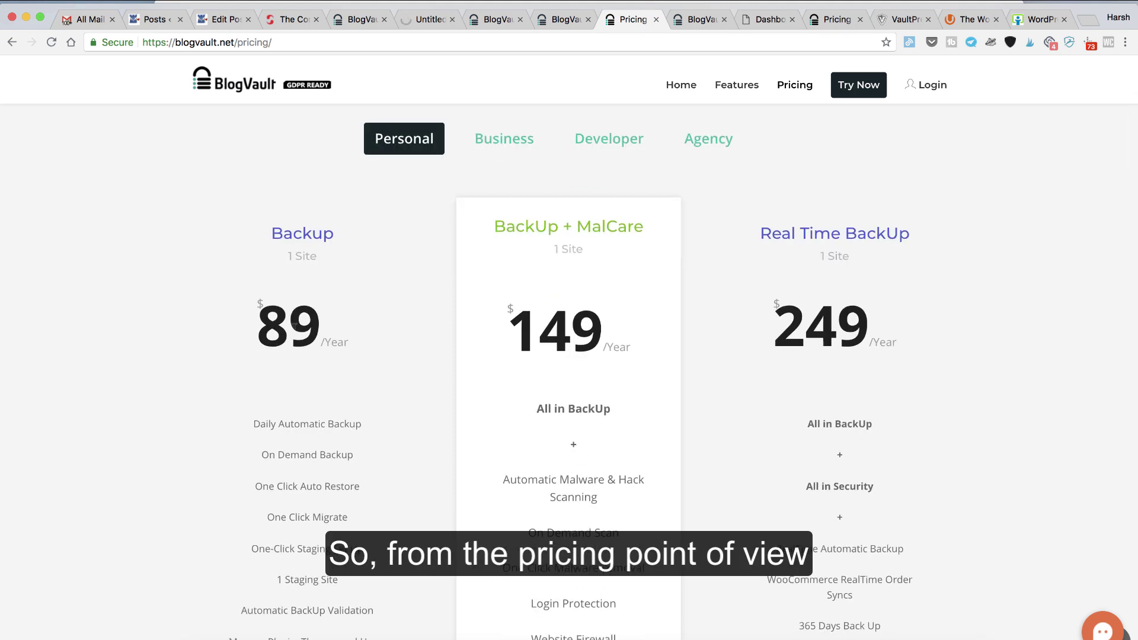
Highlight the $89 Backup price and its Auto Restore, 1 Staging Site and Plugin/Themes/Users management features
scroll(270, 273, "down", 3)
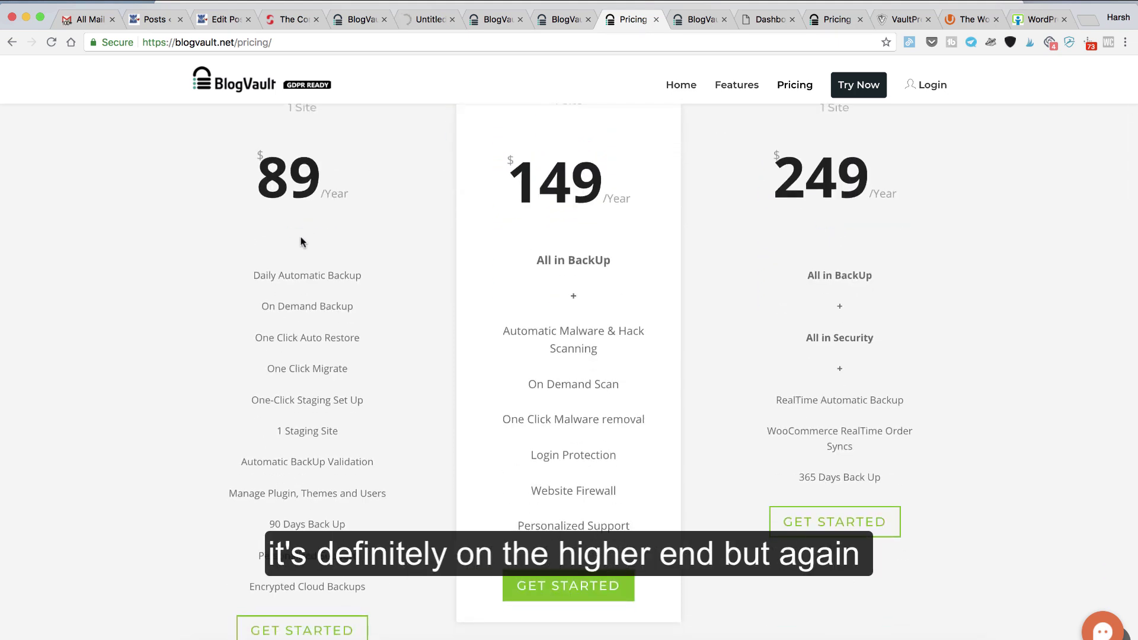
double_click(320, 178)
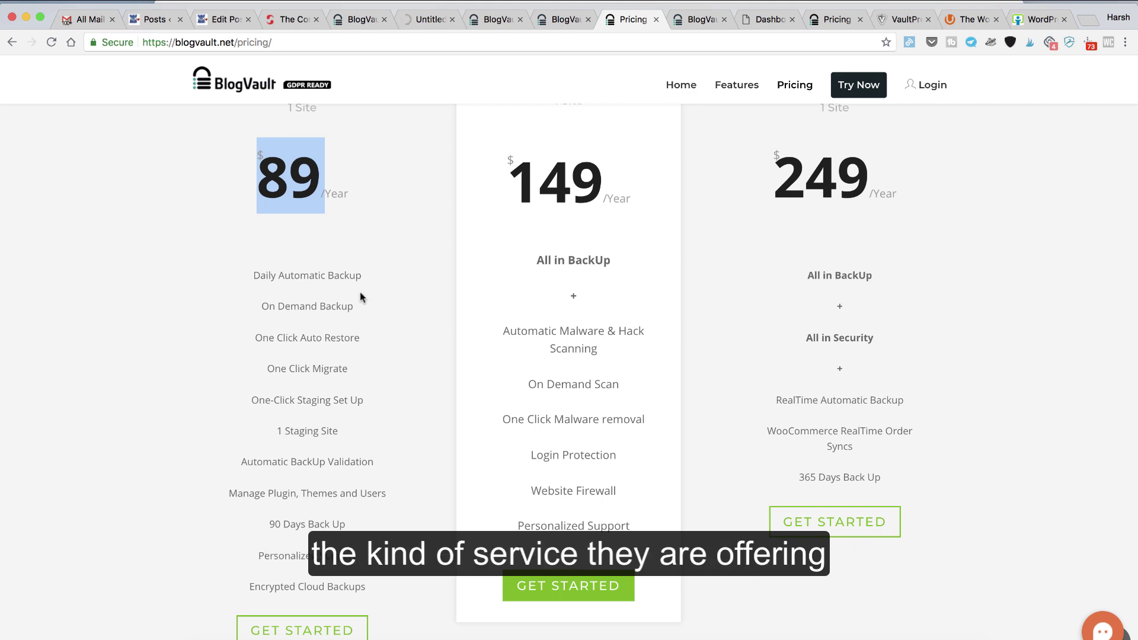
scroll(325, 298, "down", 1)
left_click_drag(279, 323, 392, 329)
left_click_drag(272, 417, 364, 418)
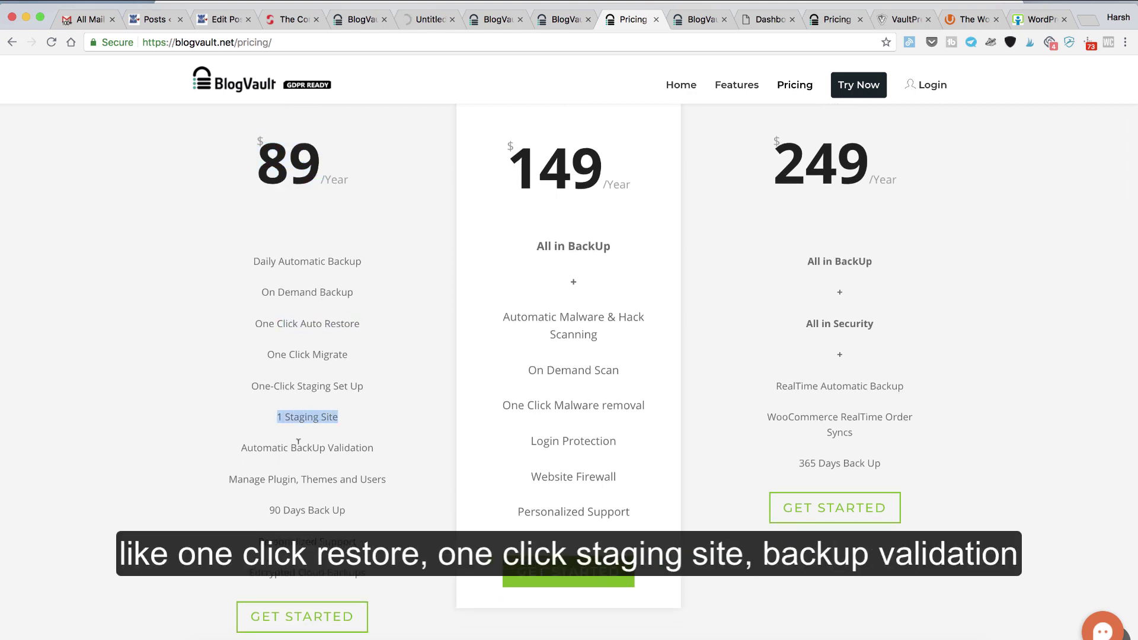
left_click_drag(290, 448, 376, 448)
scroll(314, 402, "down", 5)
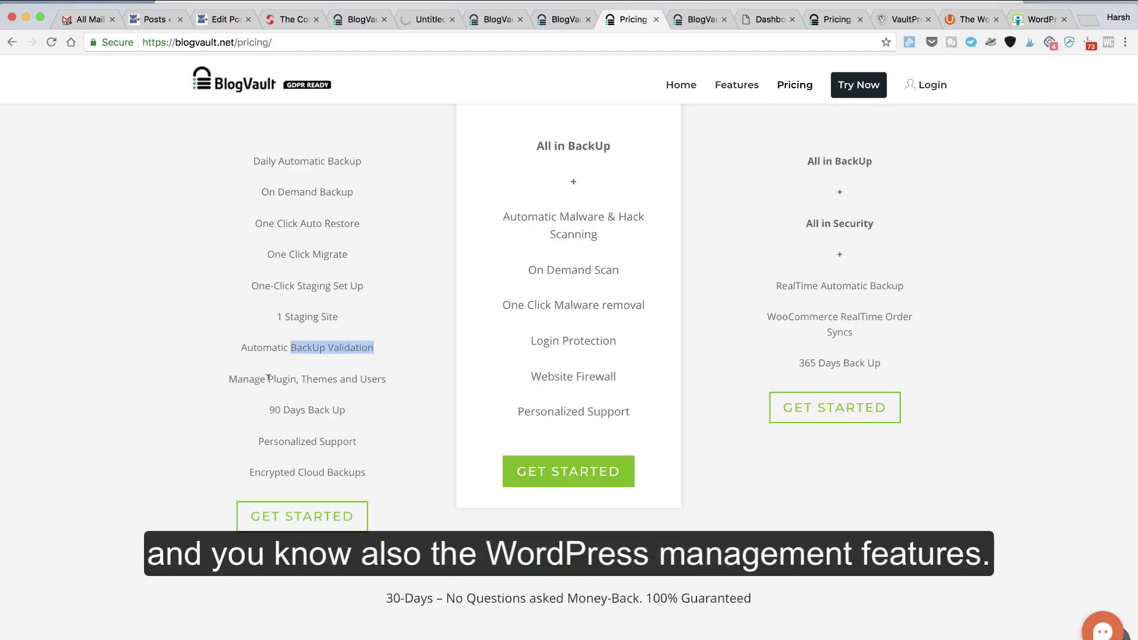
left_click_drag(268, 377, 379, 376)
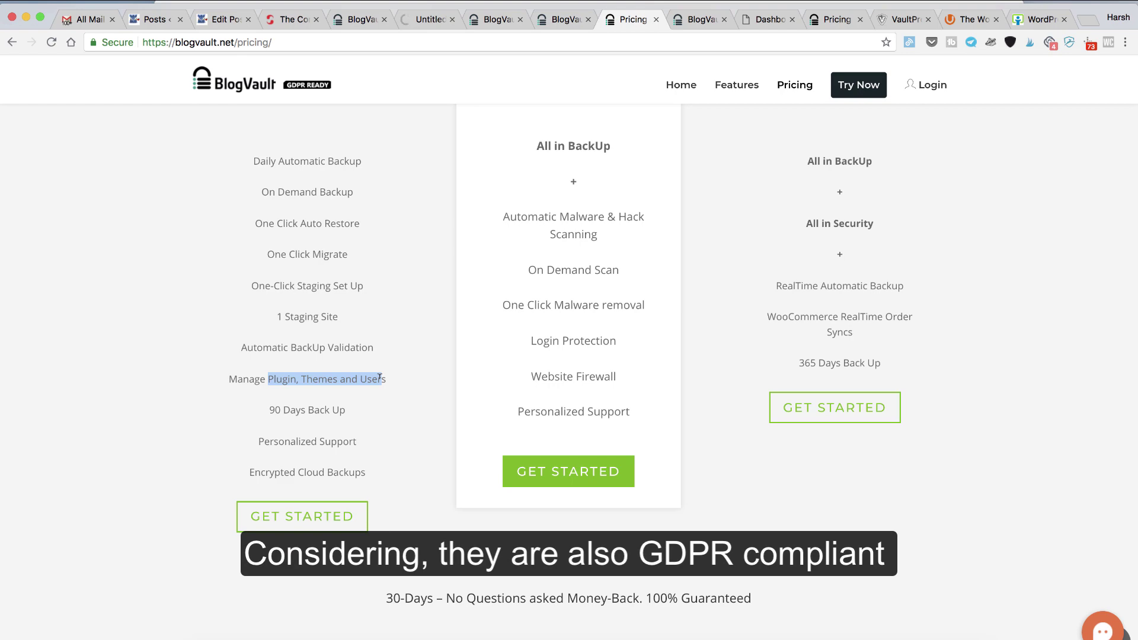
scroll(411, 295, "up", 10)
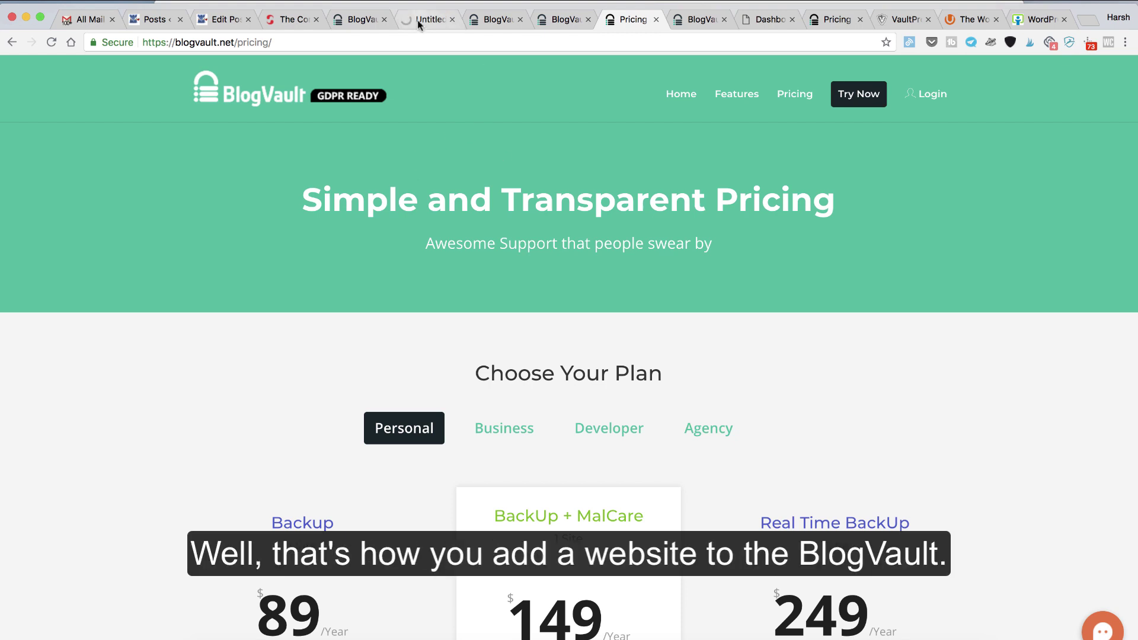
Return to the WordPress Tutorials site dashboard after briefly glancing at the ShoutMeLoud guide
left_click(347, 22)
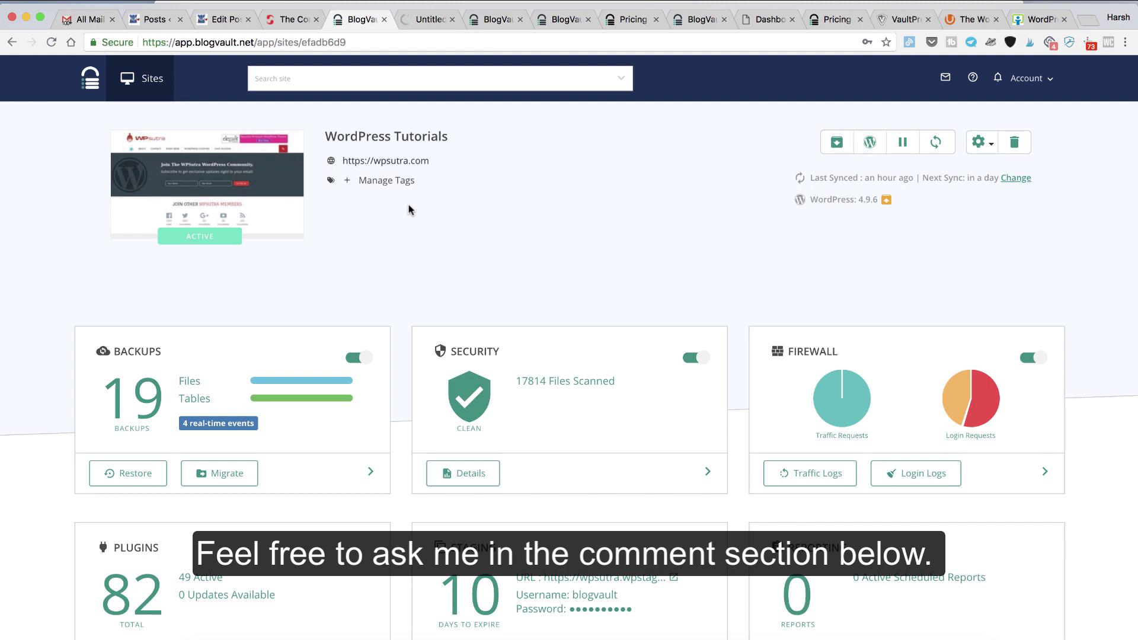
left_click(295, 22)
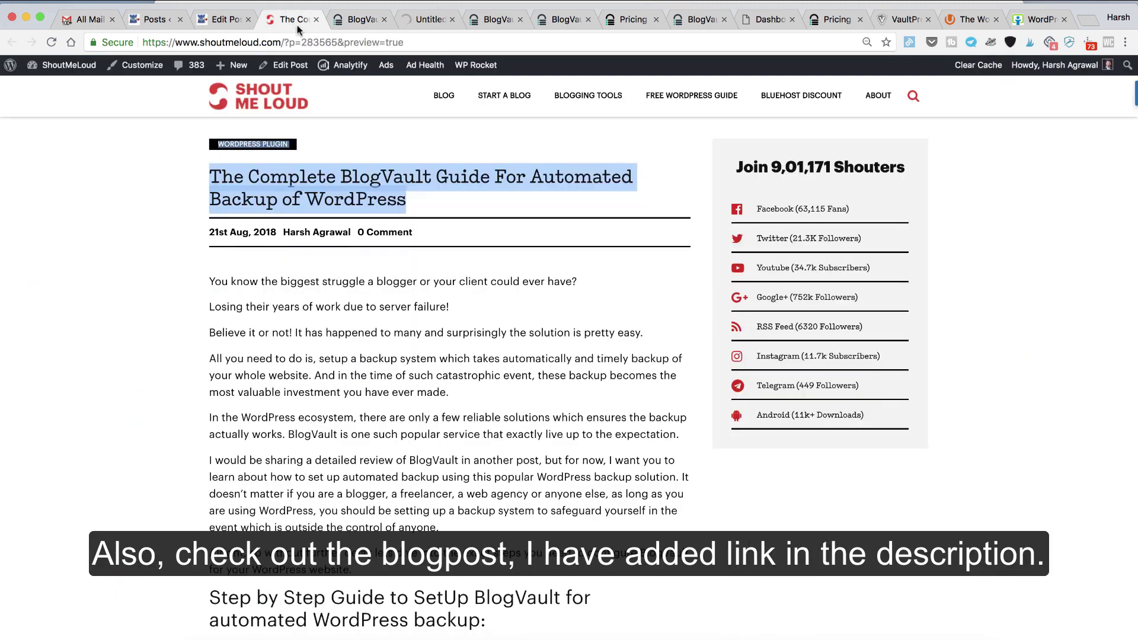
left_click(358, 20)
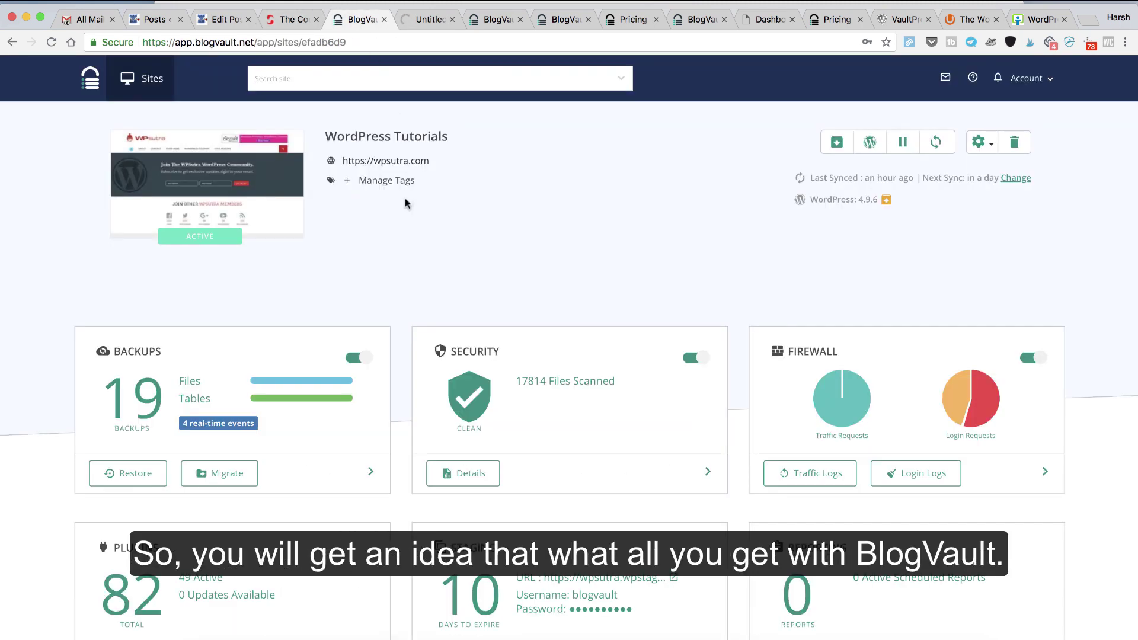